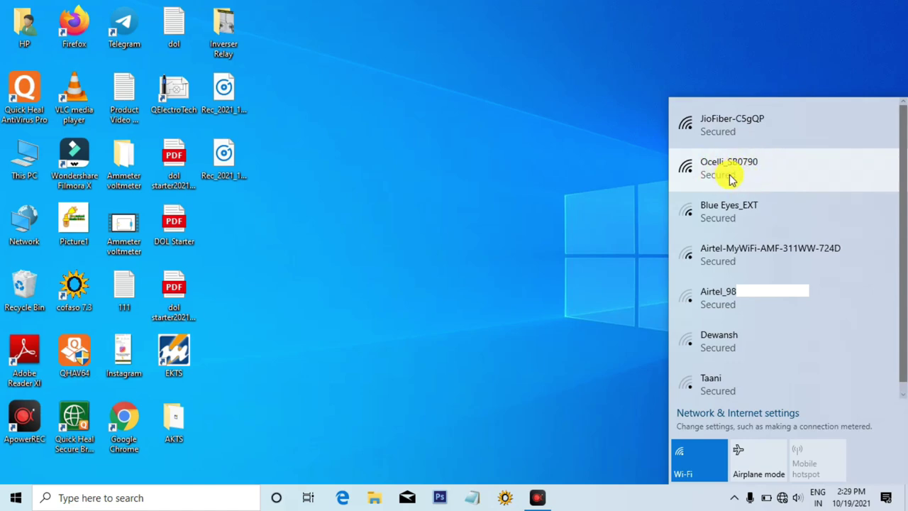
- Connect the computer to the Ocelli_SB0790 Wi-Fi network, entering its network security key
left_click(735, 178)
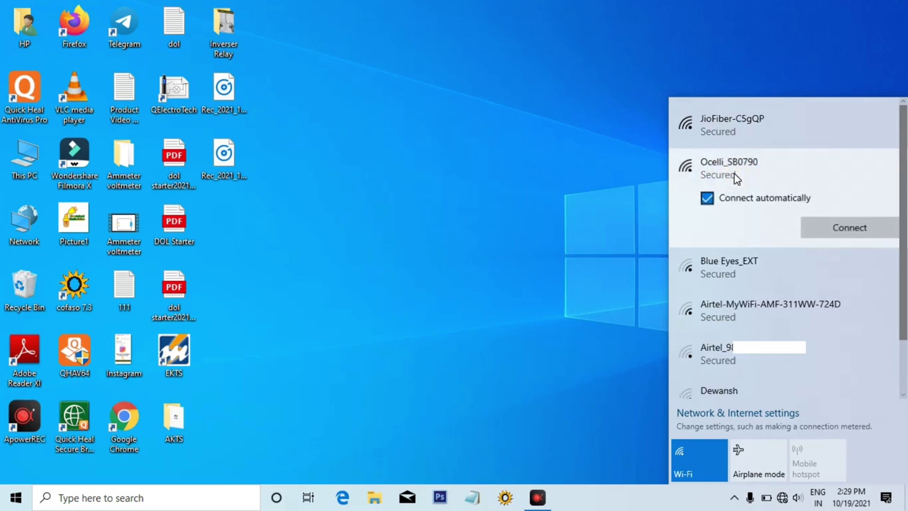
left_click(833, 231)
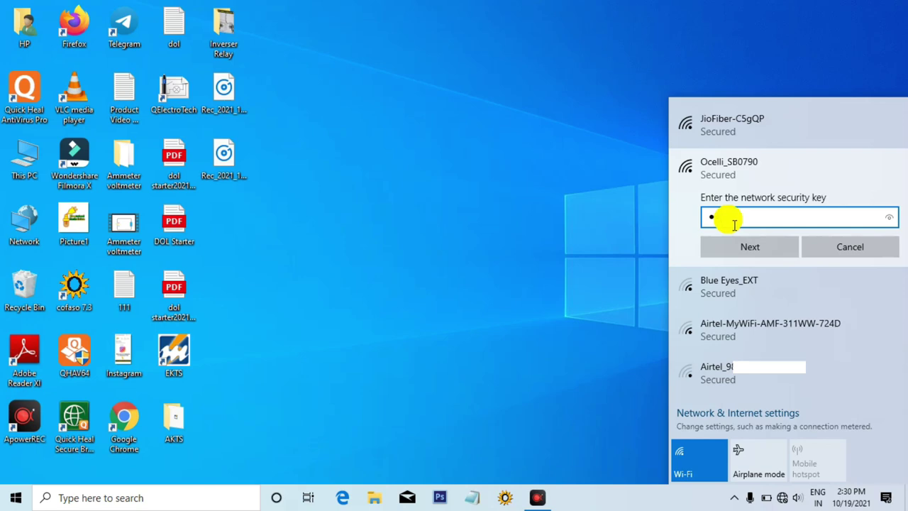
left_click(756, 254)
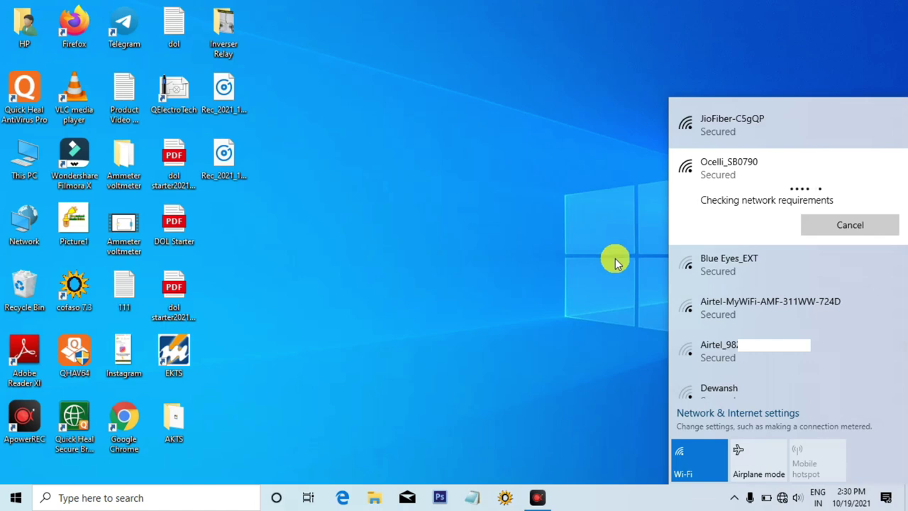
left_click(585, 141)
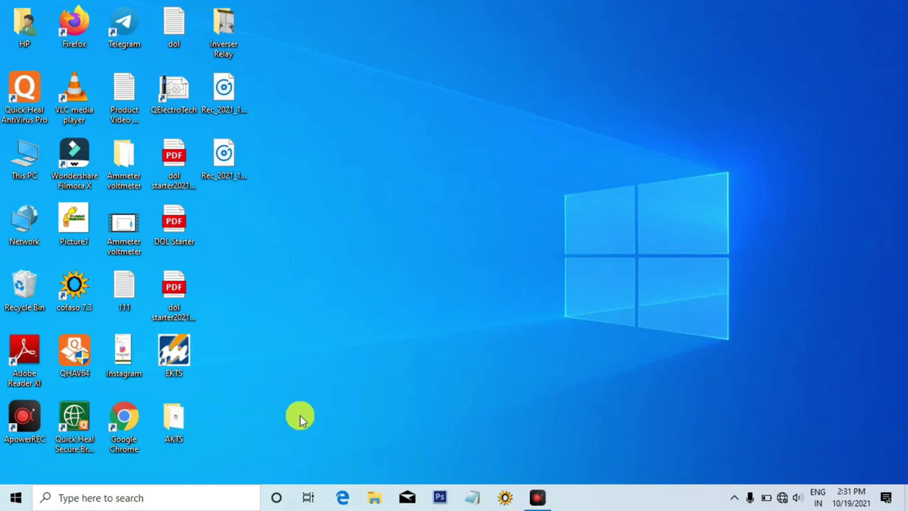
- Open Google Chrome and load the Smart Bell page at 192.168.4.1
double_click(130, 420)
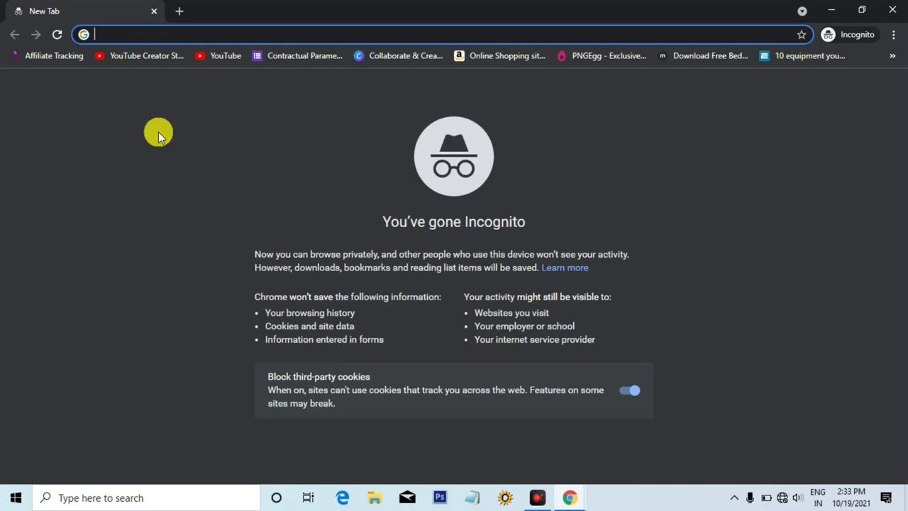
type("192")
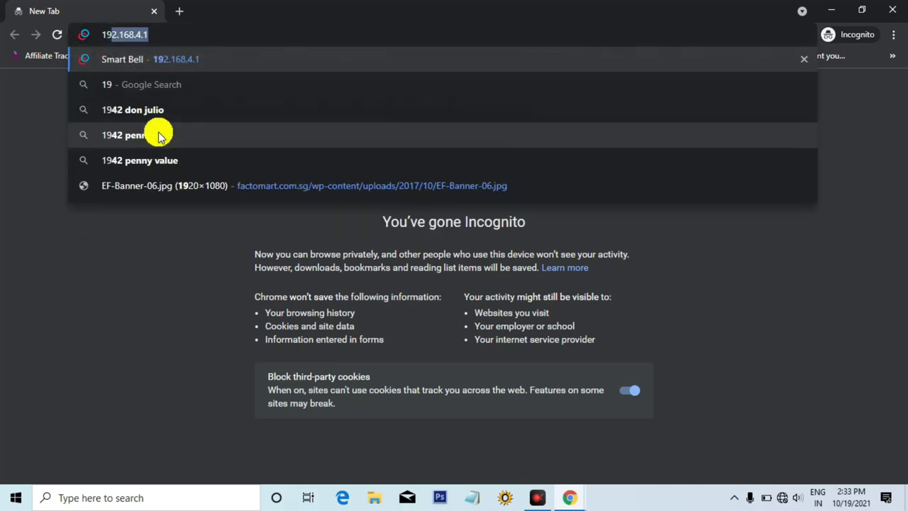
type(".1")
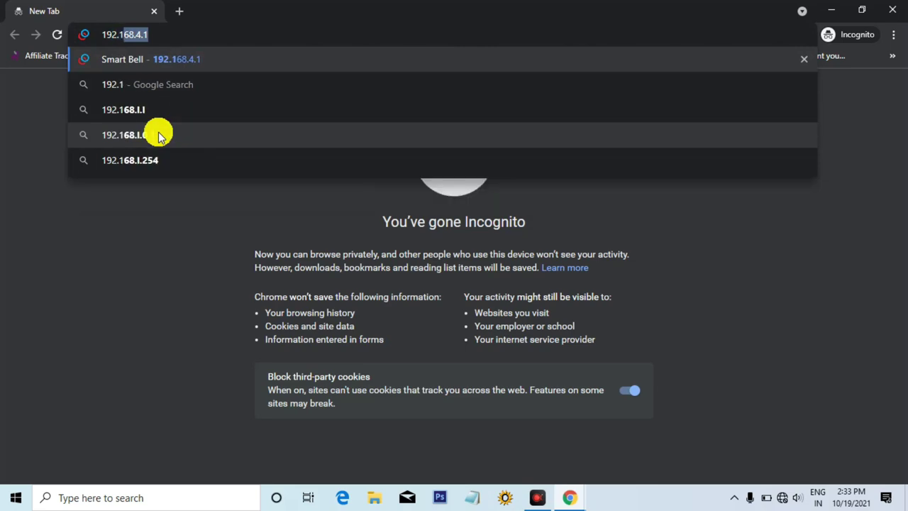
type("68.4.1")
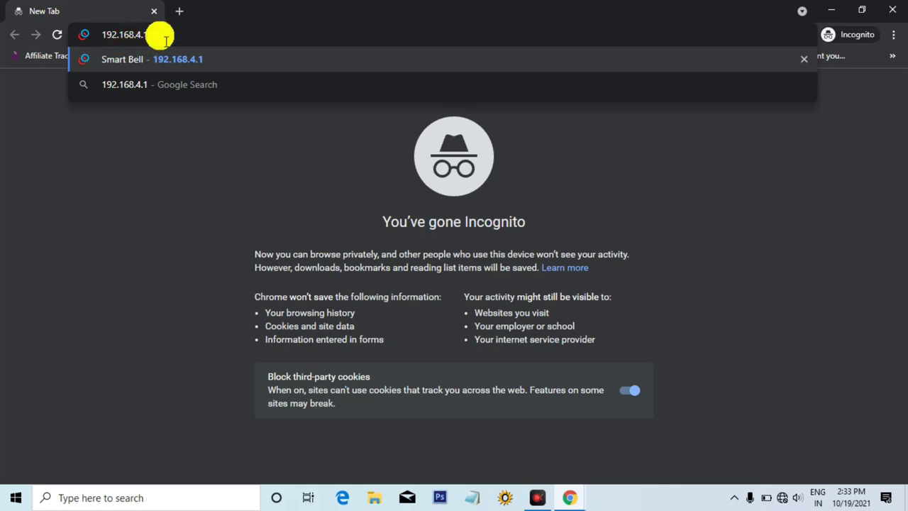
key("Return")
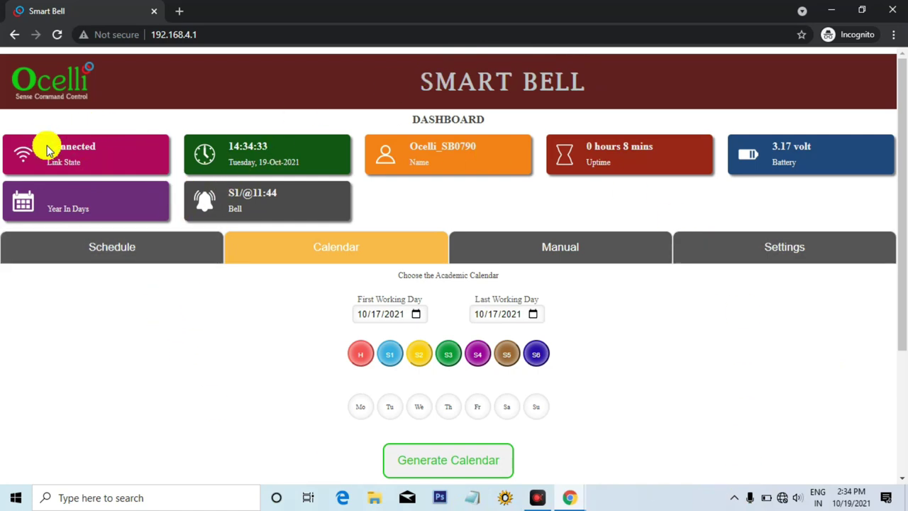
- Examine the dashboard tiles for link state, date and time, device name, uptime, battery and year in days
left_click_drag(45, 146, 116, 163)
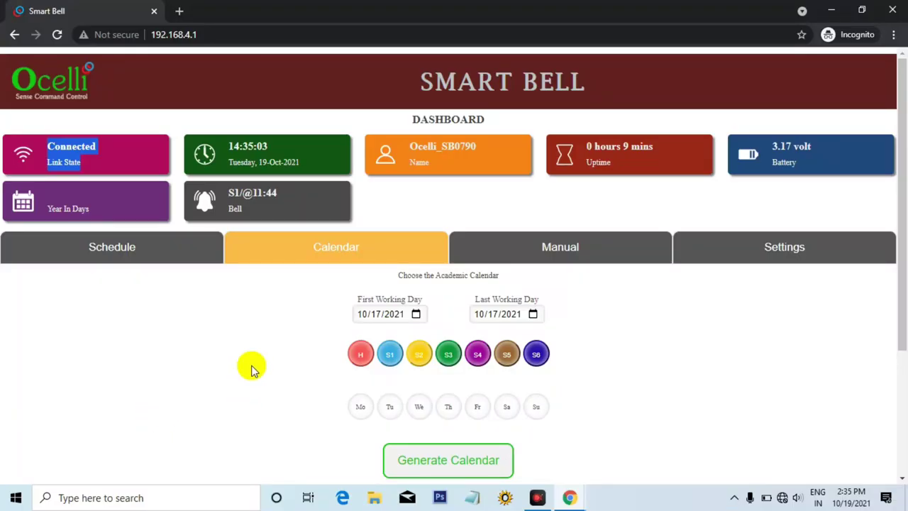
left_click(249, 365)
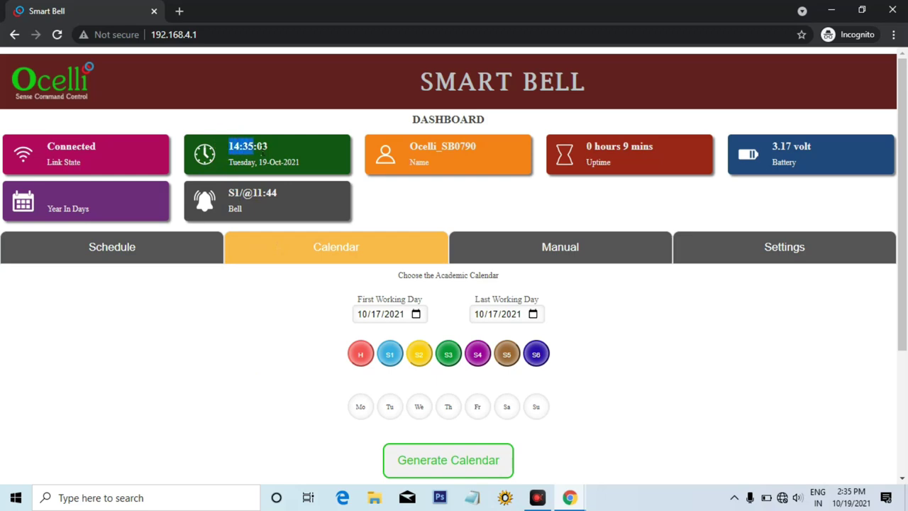
left_click_drag(262, 147, 288, 146)
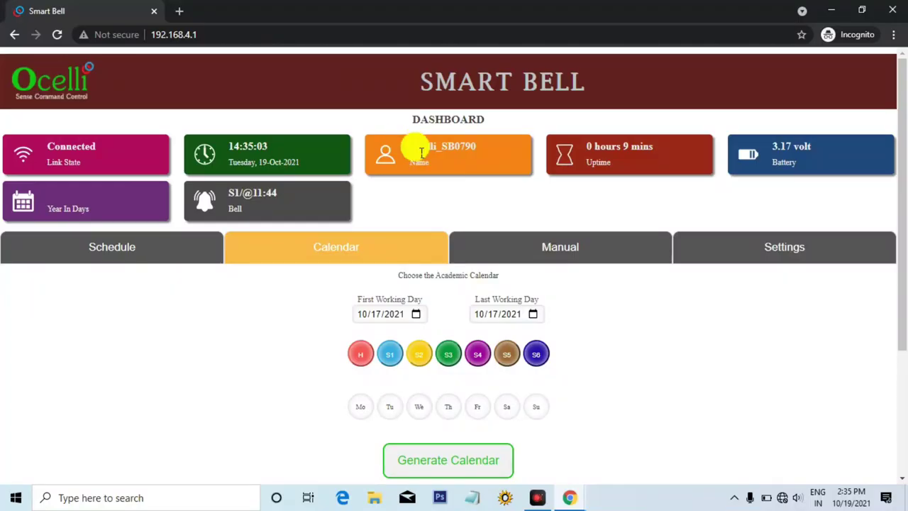
left_click_drag(408, 142, 511, 170)
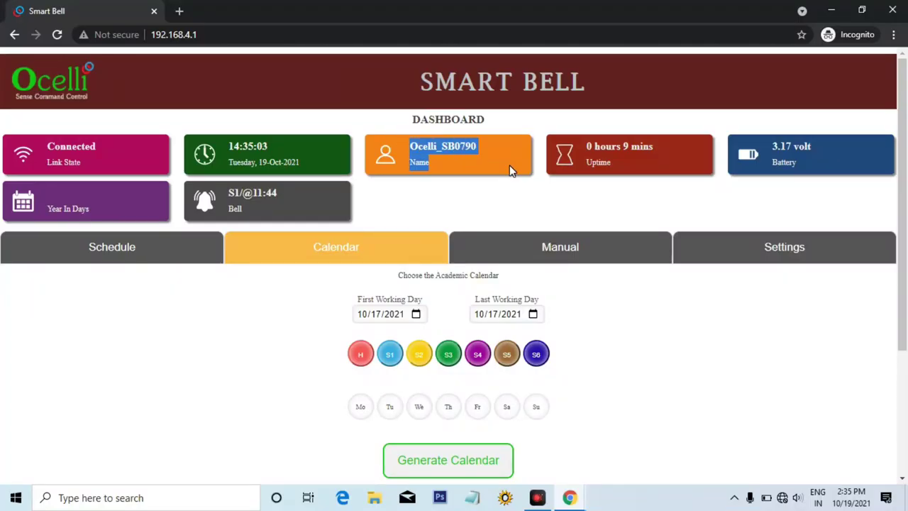
left_click(615, 199)
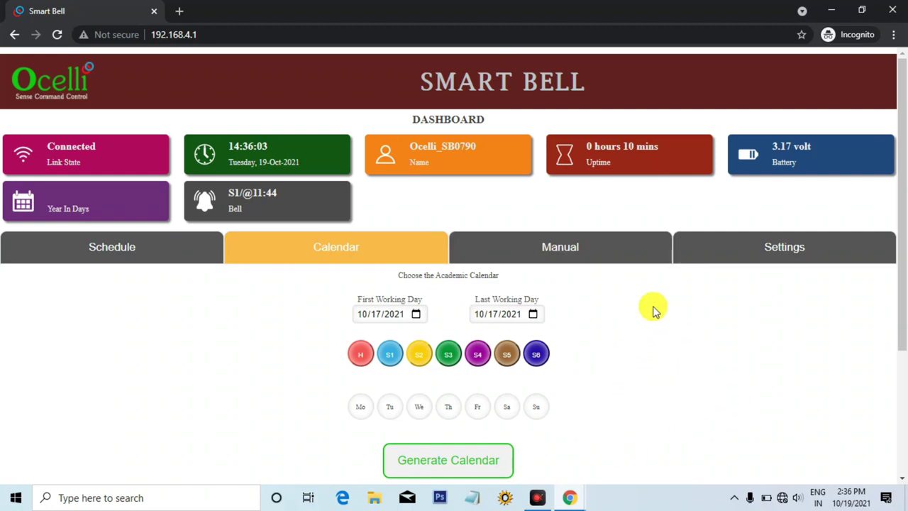
left_click_drag(621, 147, 659, 147)
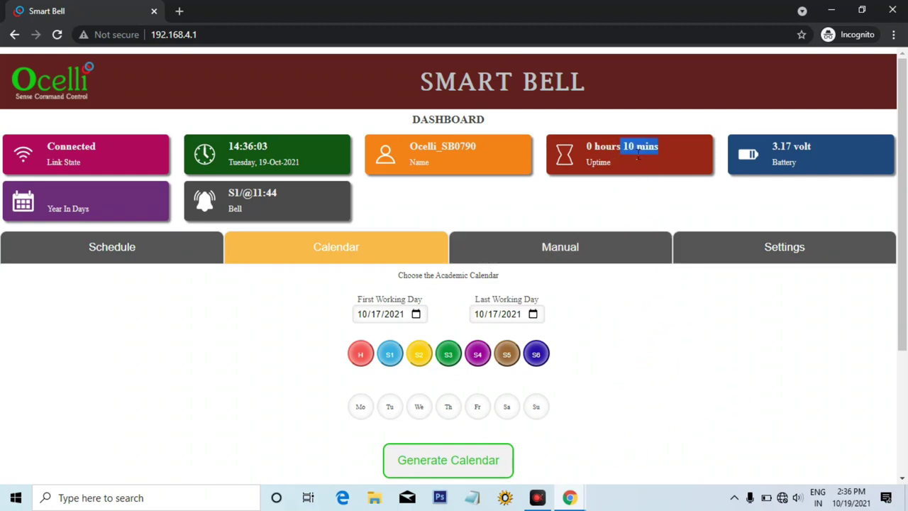
left_click(630, 240)
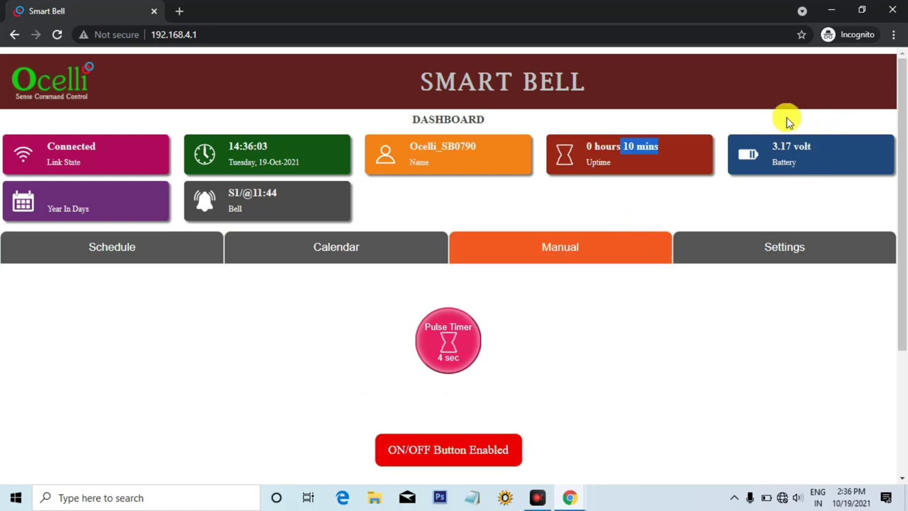
left_click(777, 151)
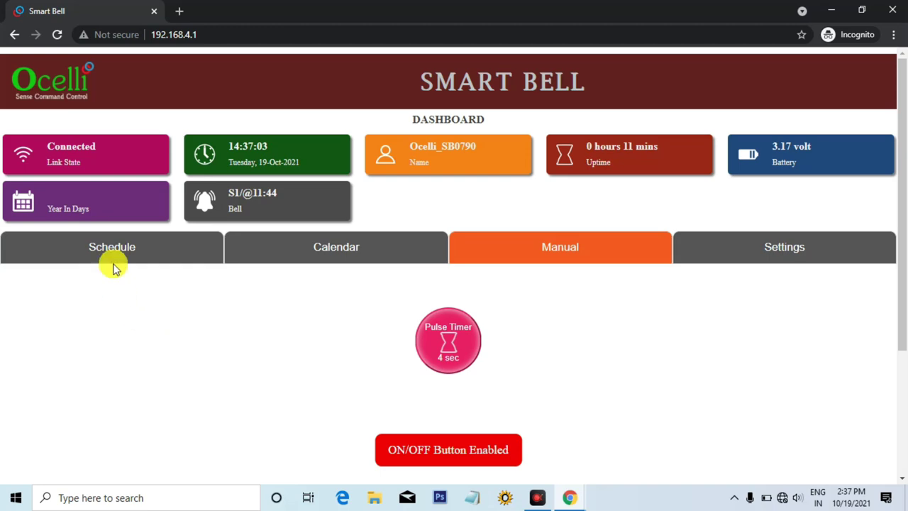
left_click_drag(44, 208, 107, 215)
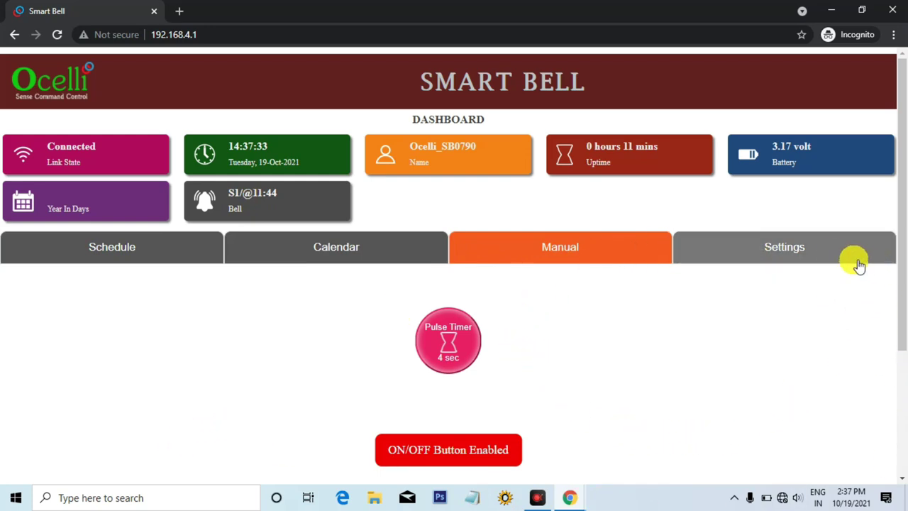
- Set the device's time zone region to Asia and its city to Kolkata in the settings
left_click(787, 249)
scroll(783, 281, "down", 2)
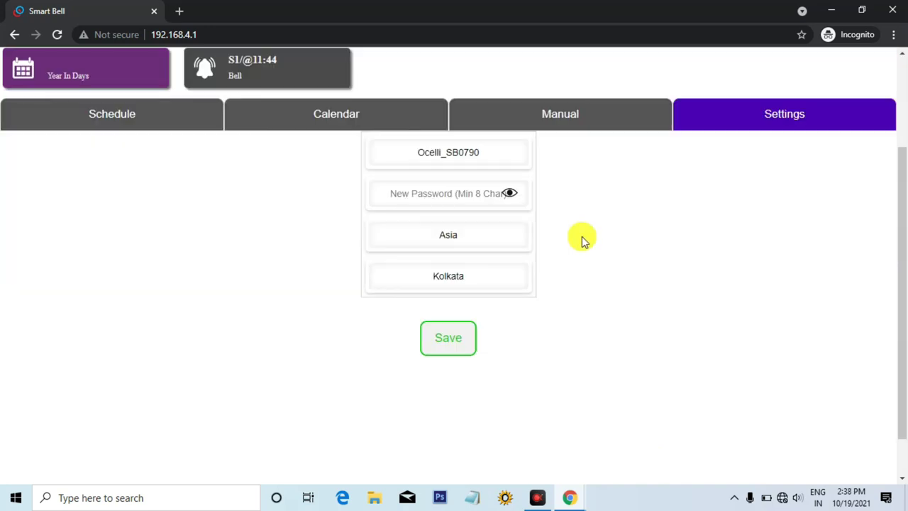
left_click(428, 242)
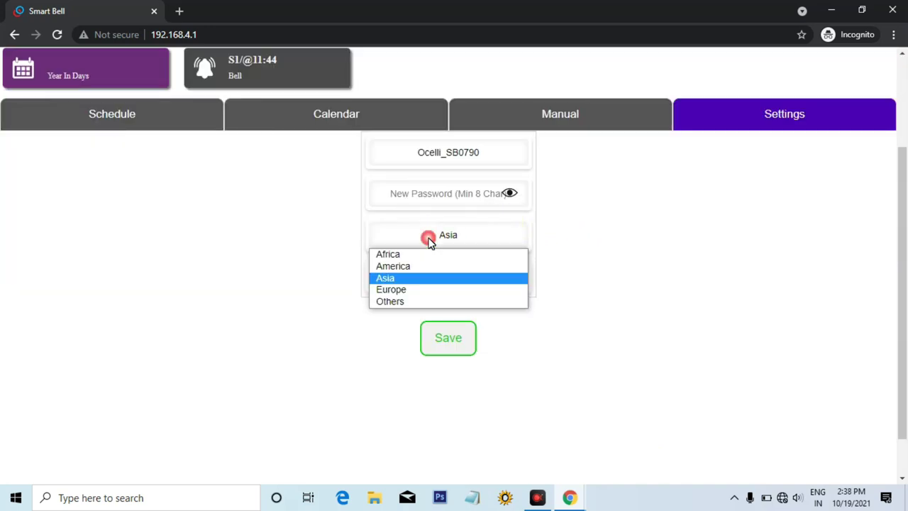
left_click(397, 279)
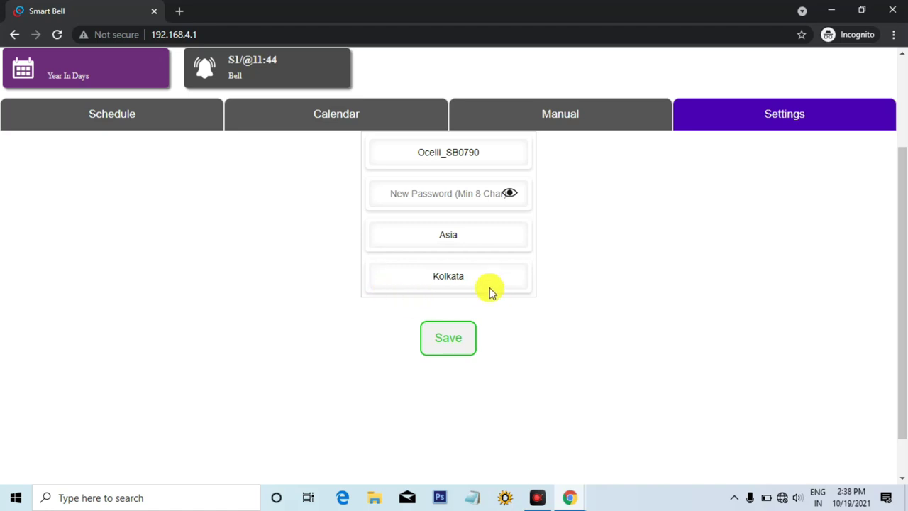
left_click(462, 283)
scroll(402, 256, "down", 1)
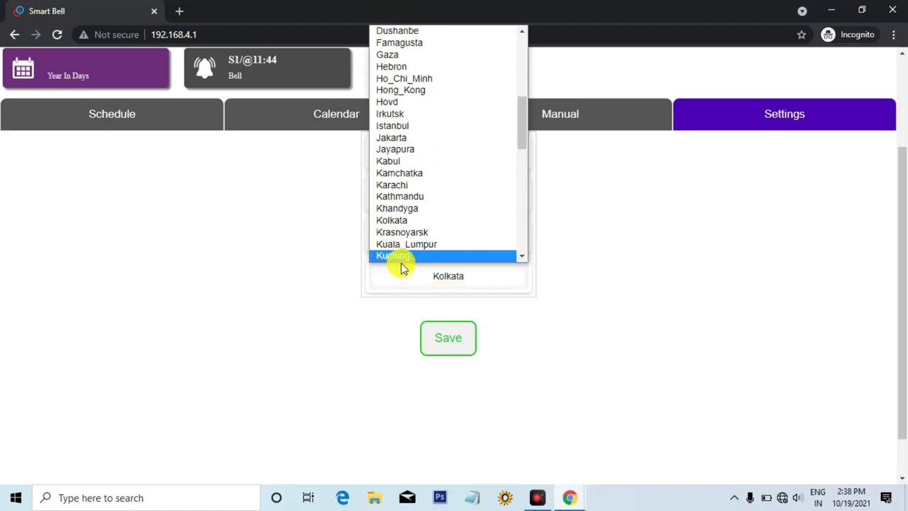
left_click(381, 226)
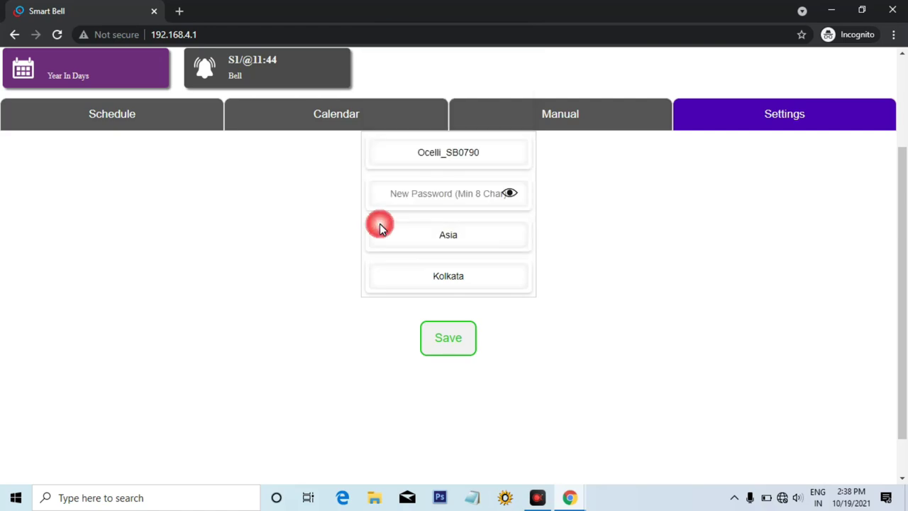
- Save the device settings, authorizing with the device password and accepting the network reconnection notice
left_click(459, 345)
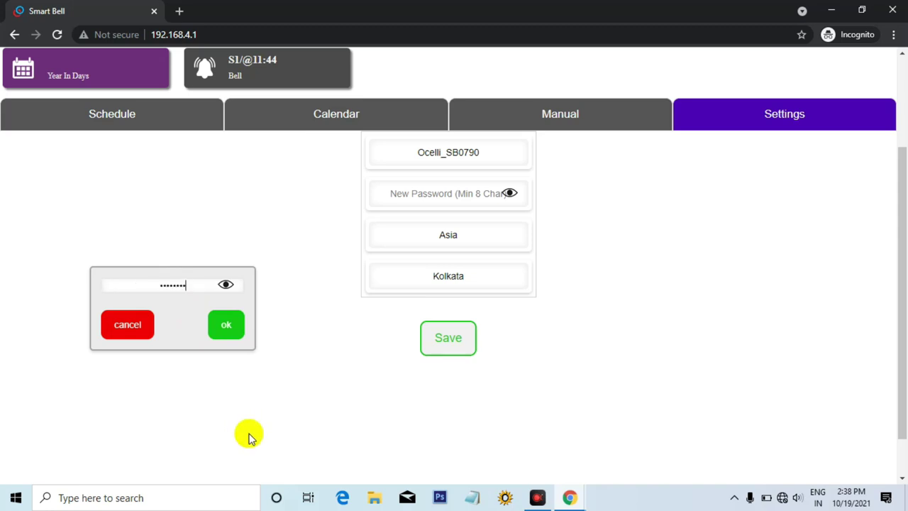
left_click(226, 335)
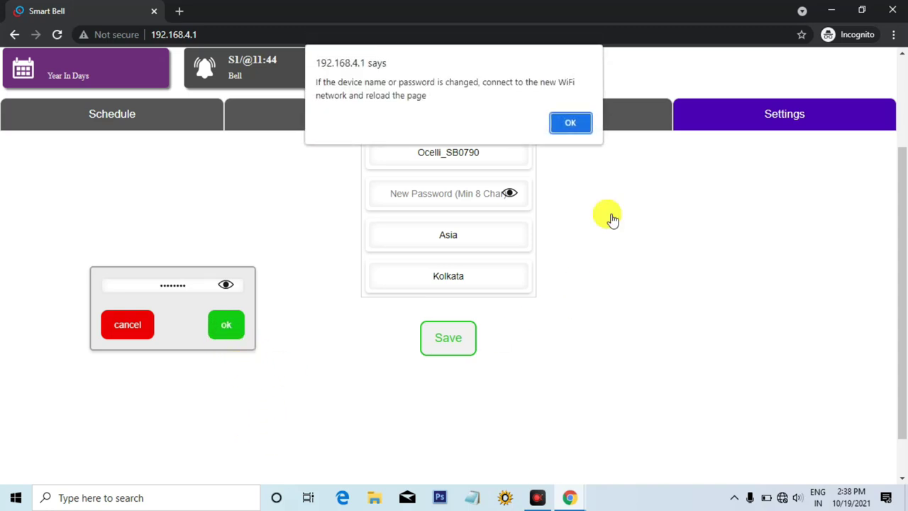
left_click(569, 131)
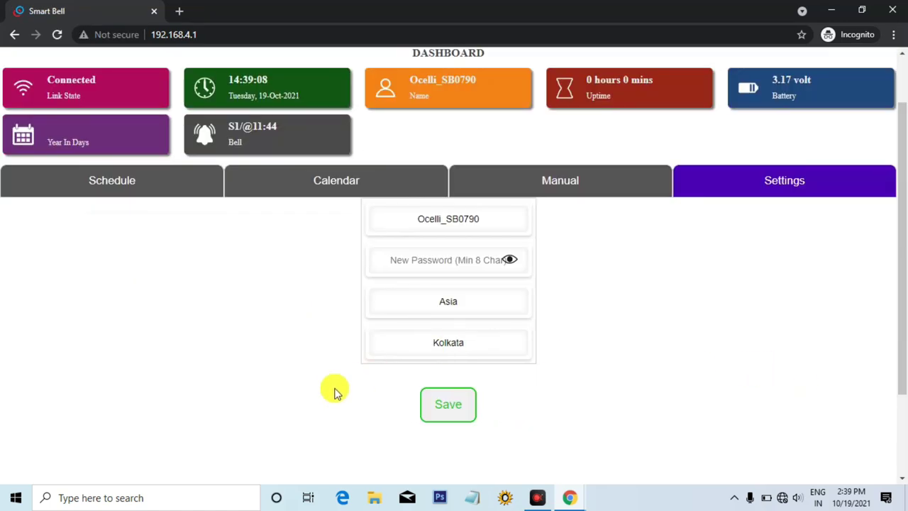
- Open schedule S1 for editing and set its first bell time to 08:00 AM
left_click(138, 190)
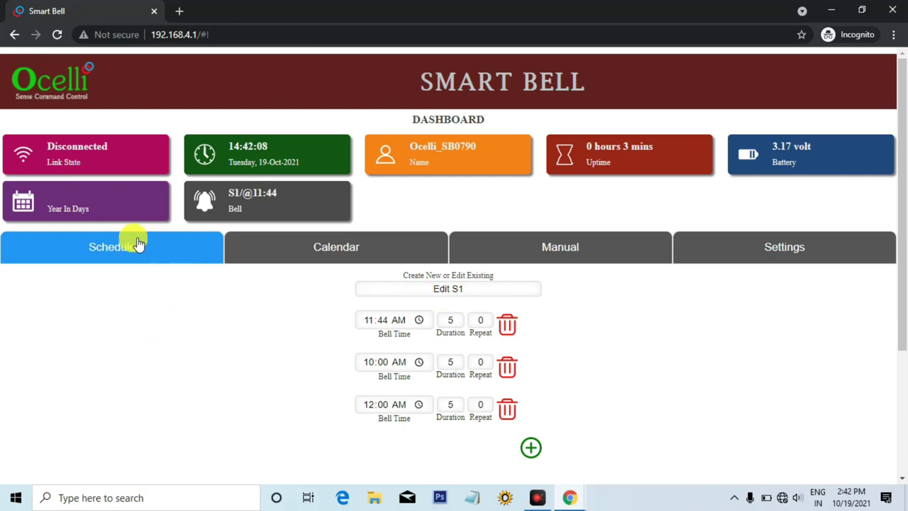
left_click(445, 288)
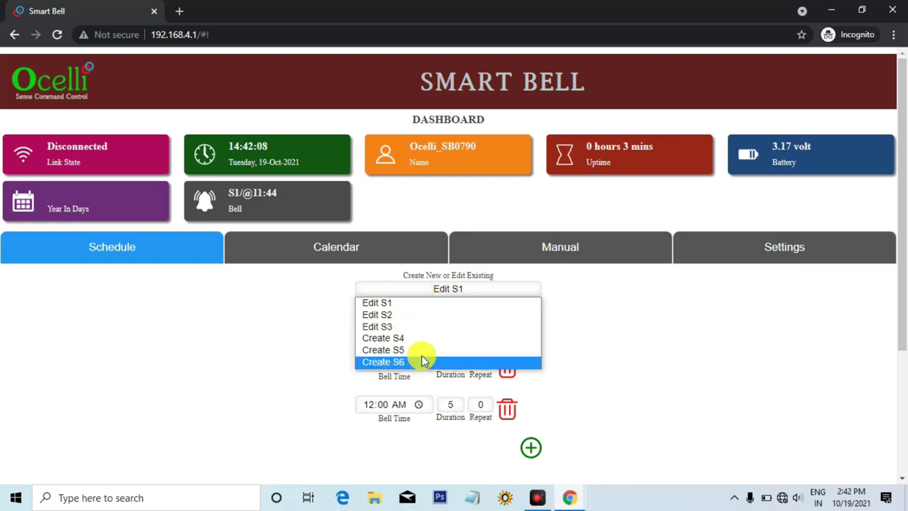
left_click(389, 304)
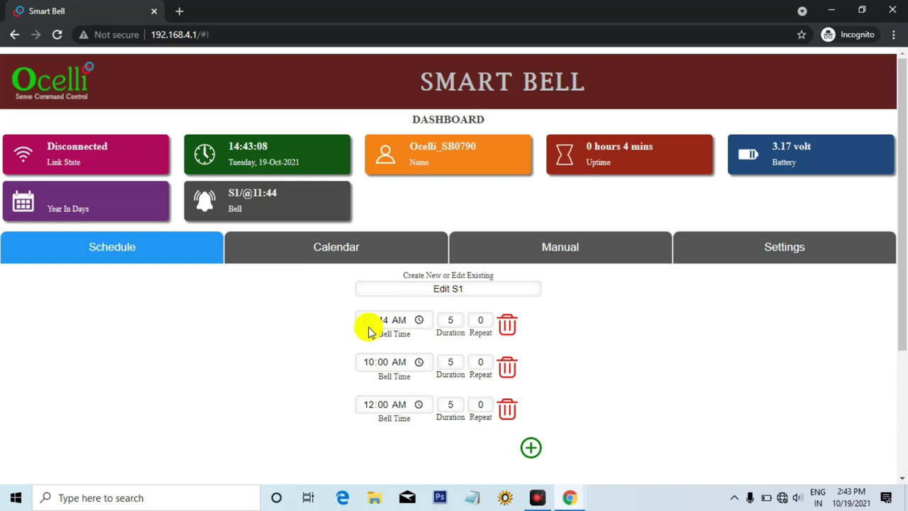
type("00")
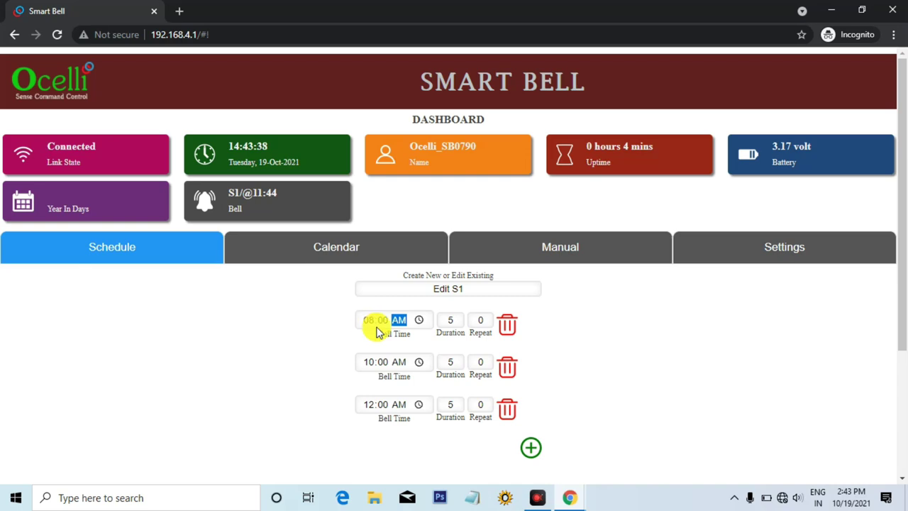
left_click(431, 320)
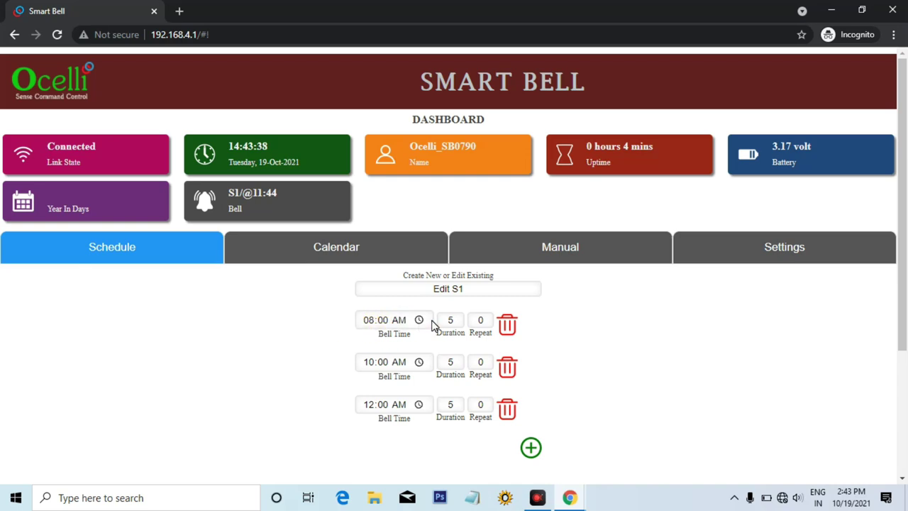
- Set the 08:00 AM bell's duration to 5 and its repeat count to 3
left_click(450, 324)
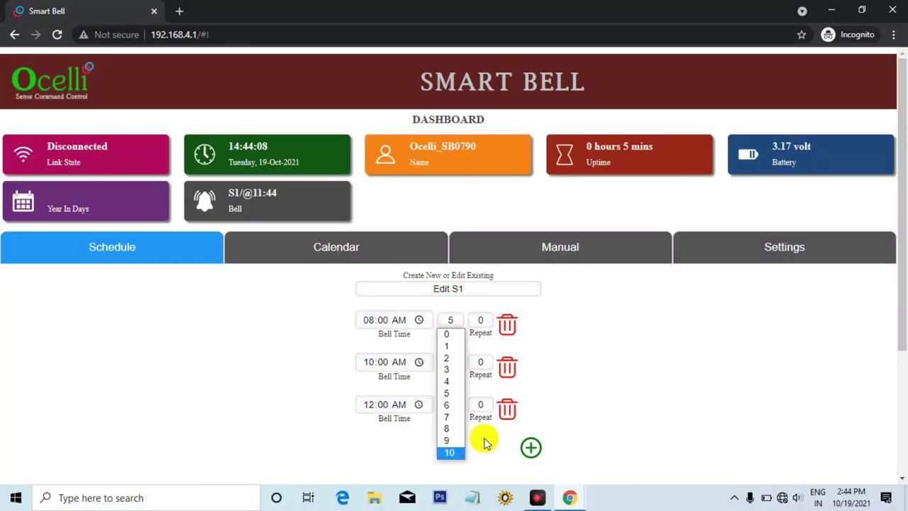
left_click(446, 393)
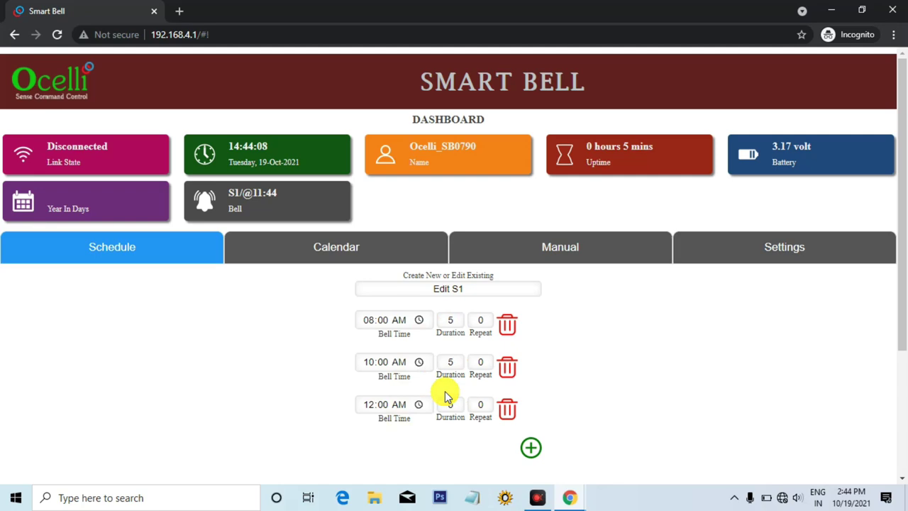
left_click(474, 336)
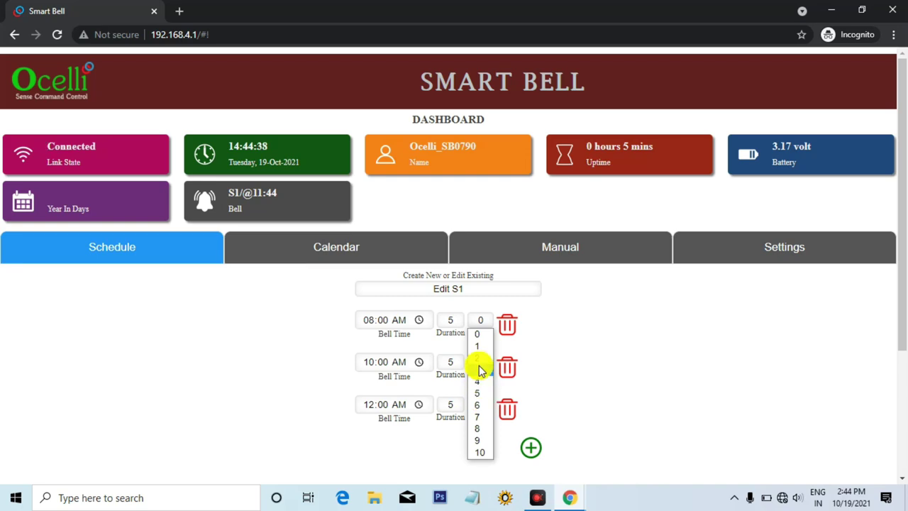
left_click(479, 369)
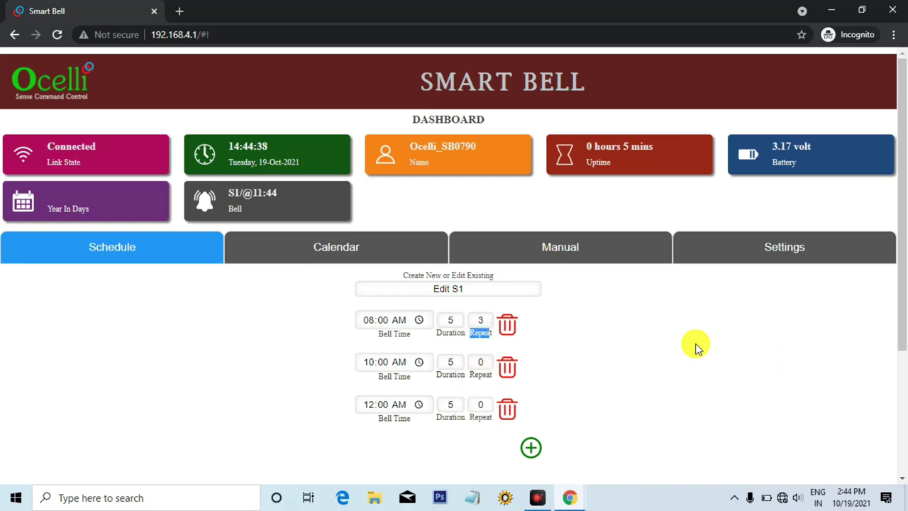
- Set schedule S1's second bell to 08:10 AM with duration 5 and repeat count 1
left_click(367, 366)
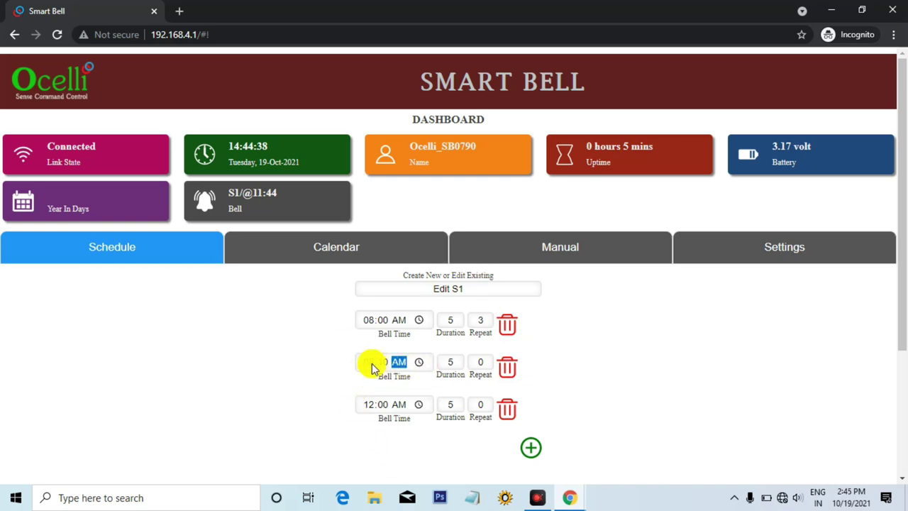
left_click(450, 363)
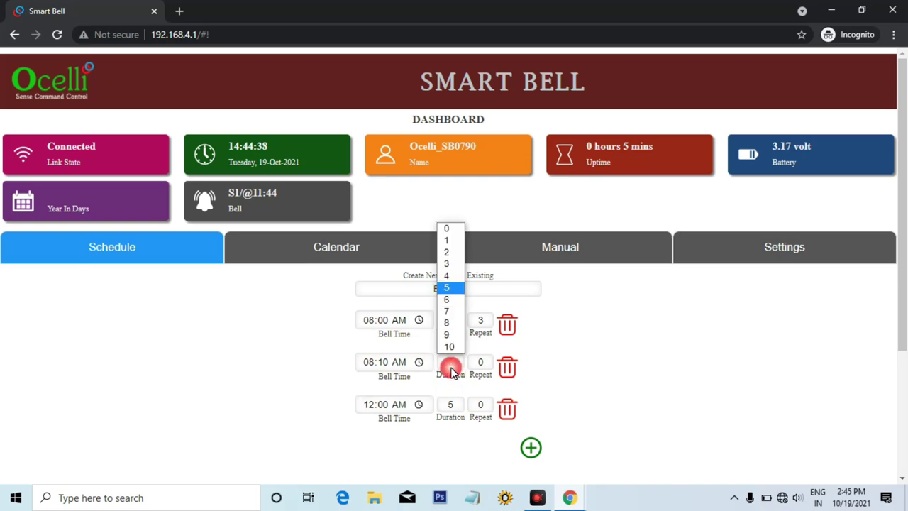
left_click(450, 292)
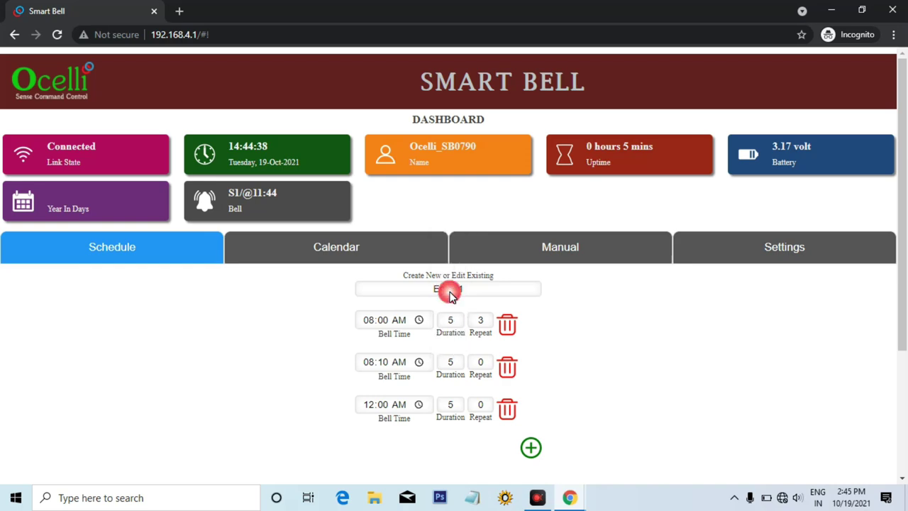
left_click(480, 362)
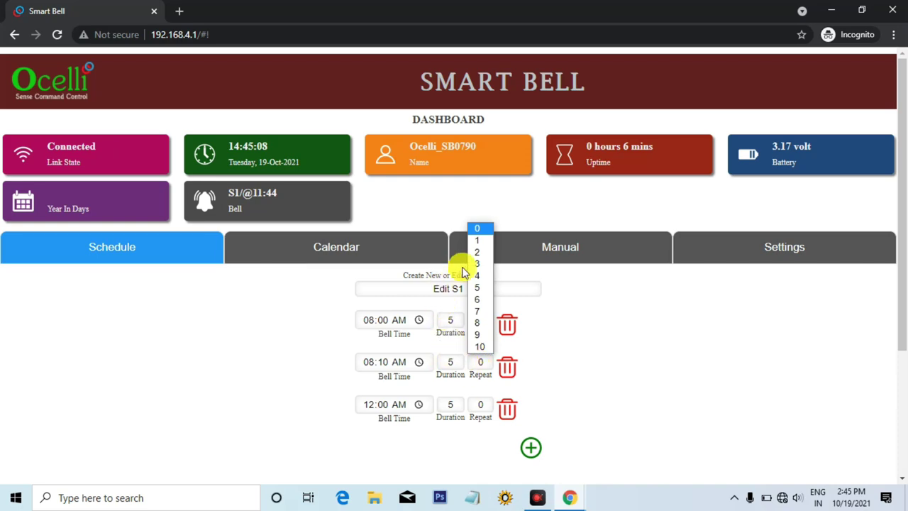
left_click(476, 240)
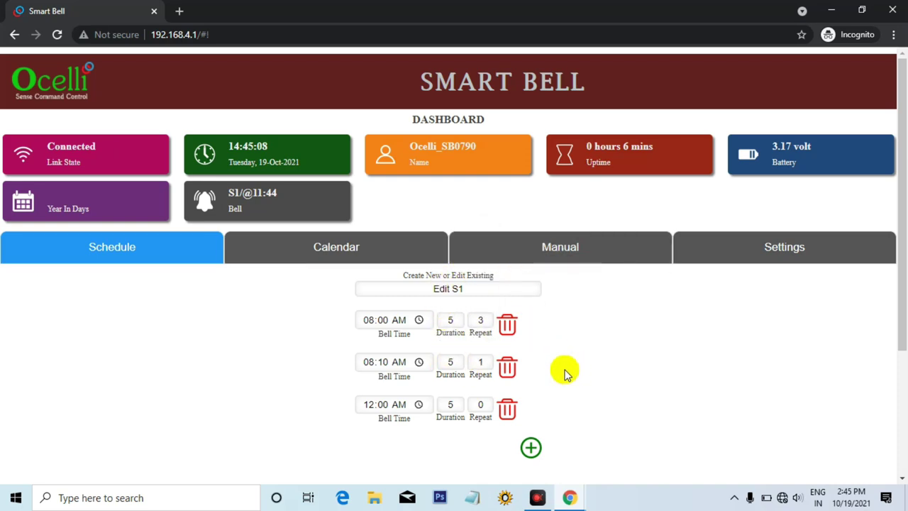
- Set schedule S1's third bell to 09:00 AM with duration 5 and repeat count 2
left_click(365, 405)
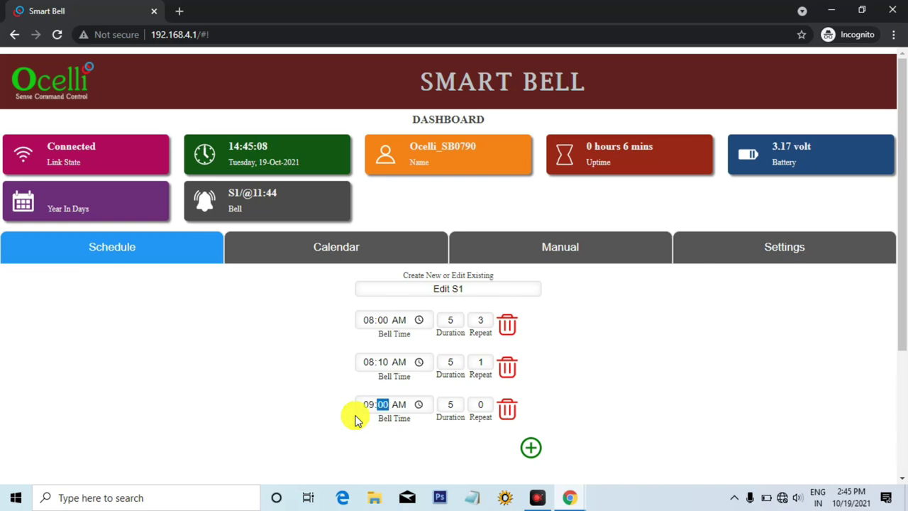
type("09")
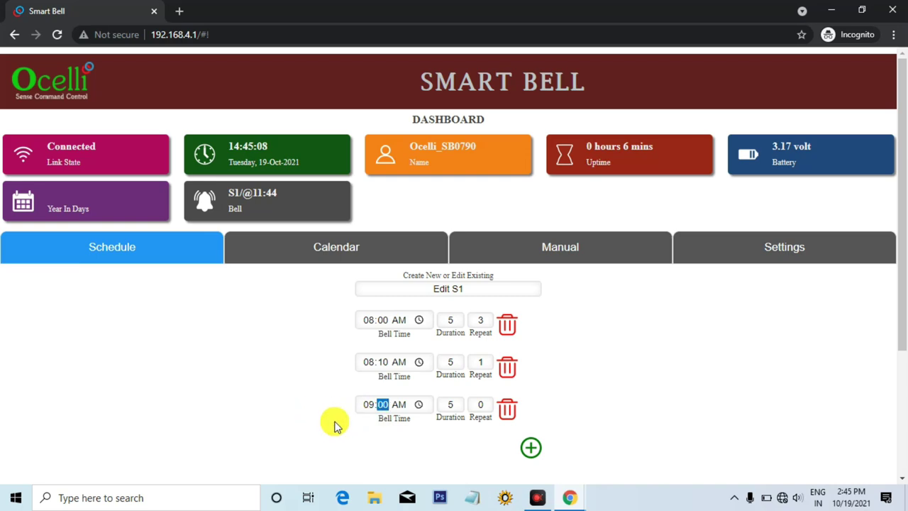
left_click(332, 418)
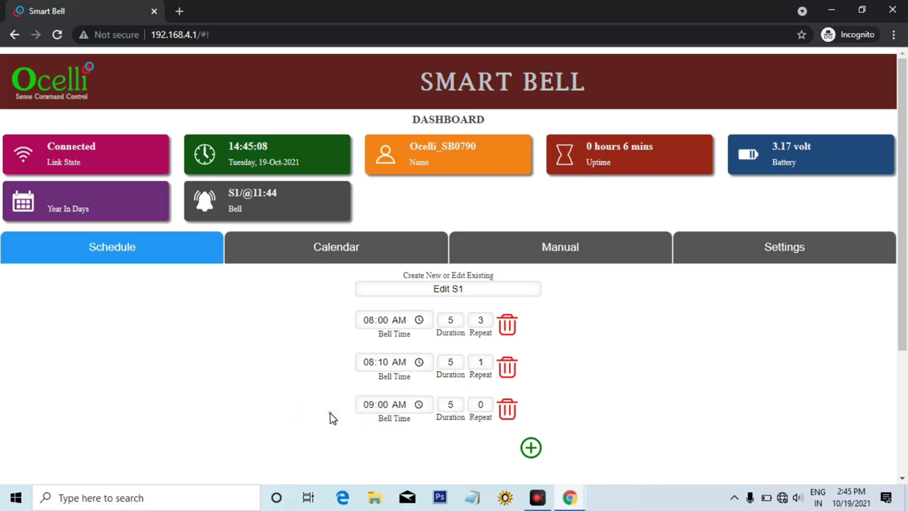
left_click(453, 409)
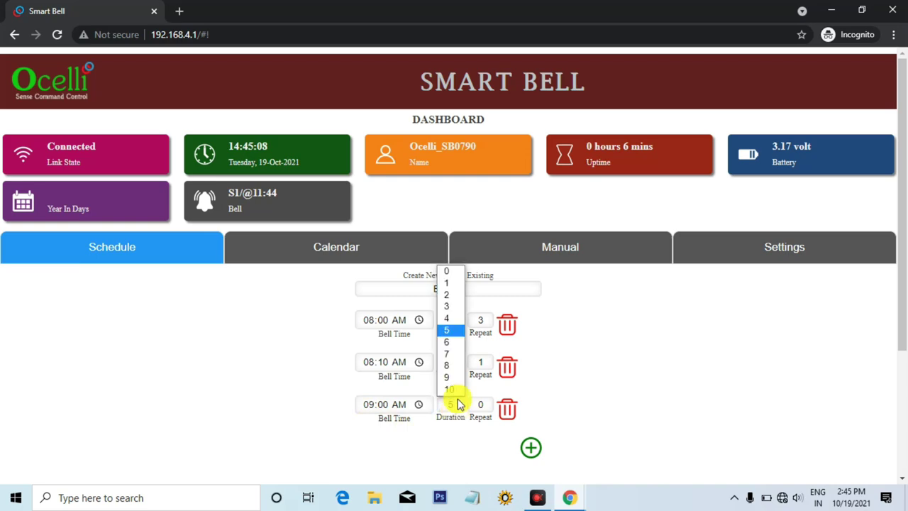
left_click(451, 332)
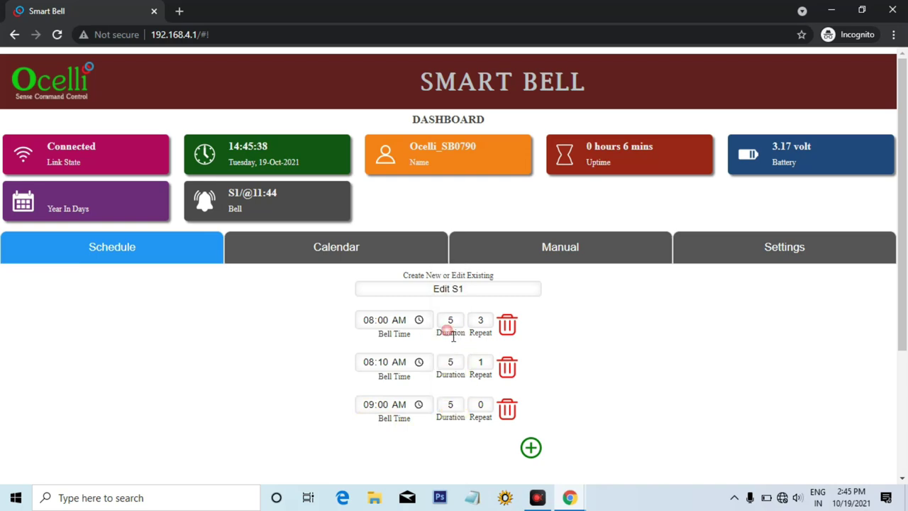
left_click(480, 404)
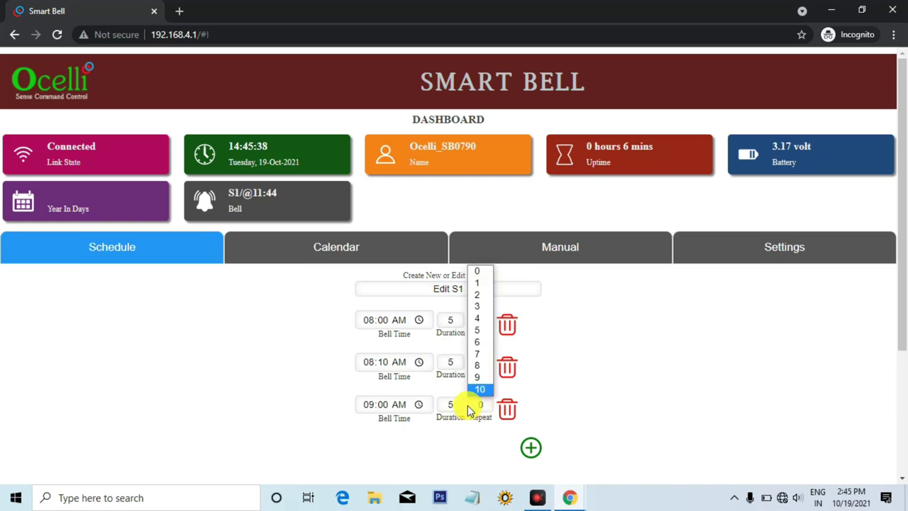
left_click(477, 294)
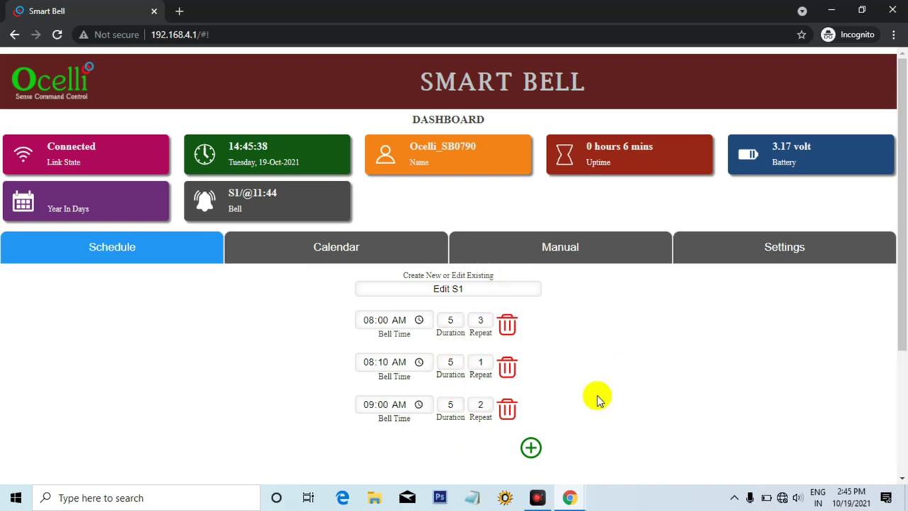
- Add a fourth bell to schedule S1 at 10:00 AM with duration 5 and repeat count 3
scroll(583, 373, "down", 3)
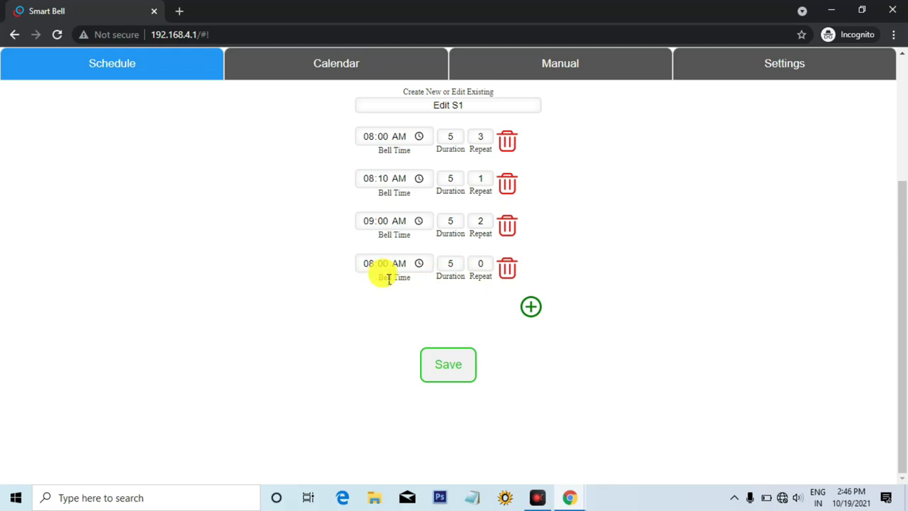
left_click(370, 263)
type("10")
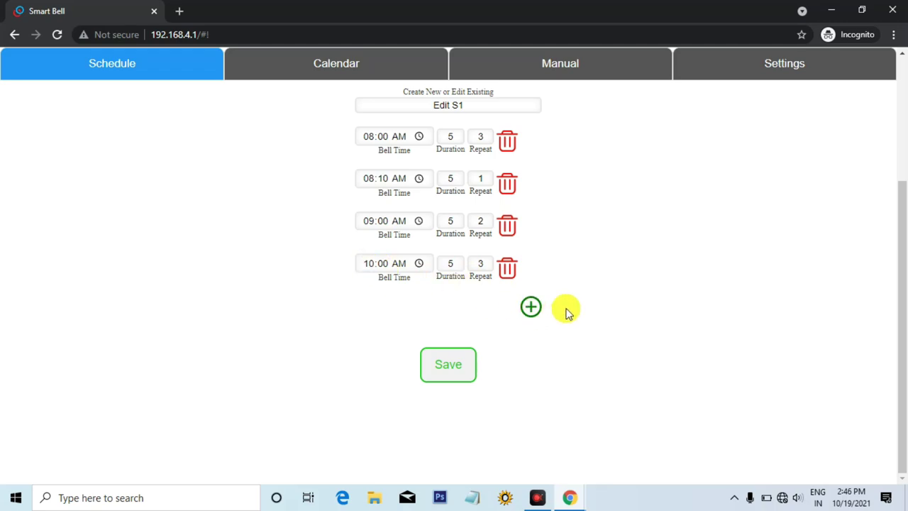
- Add four more bell entries below the 10:00 AM bell and look over the whole S1 schedule
left_click(531, 308)
left_click(531, 349)
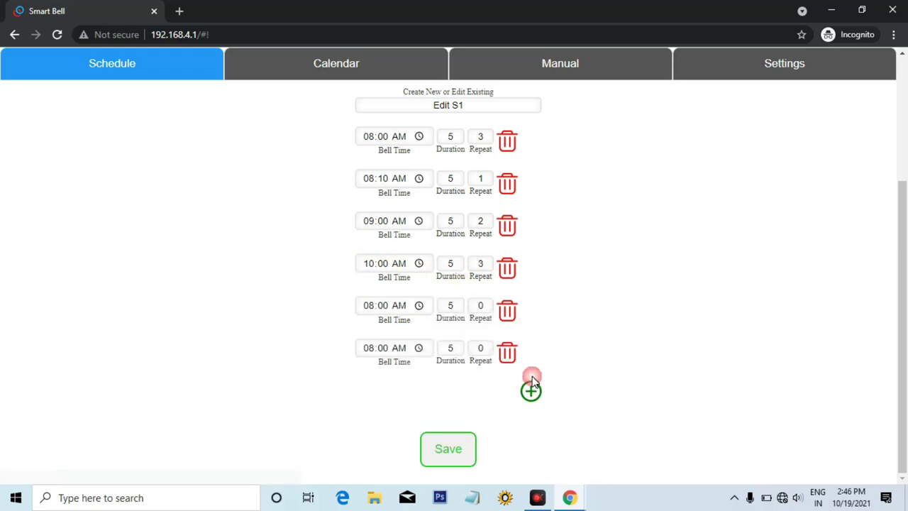
left_click(533, 394)
left_click(531, 433)
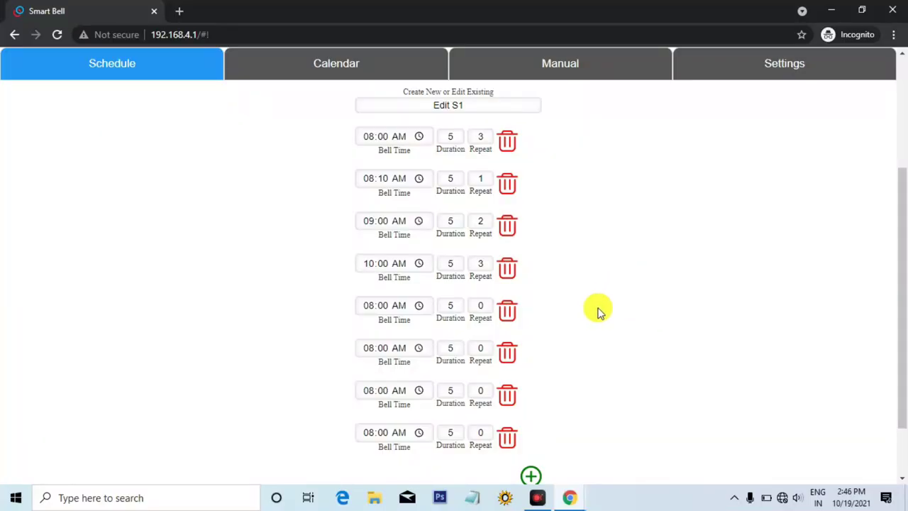
scroll(430, 256, "up", 2)
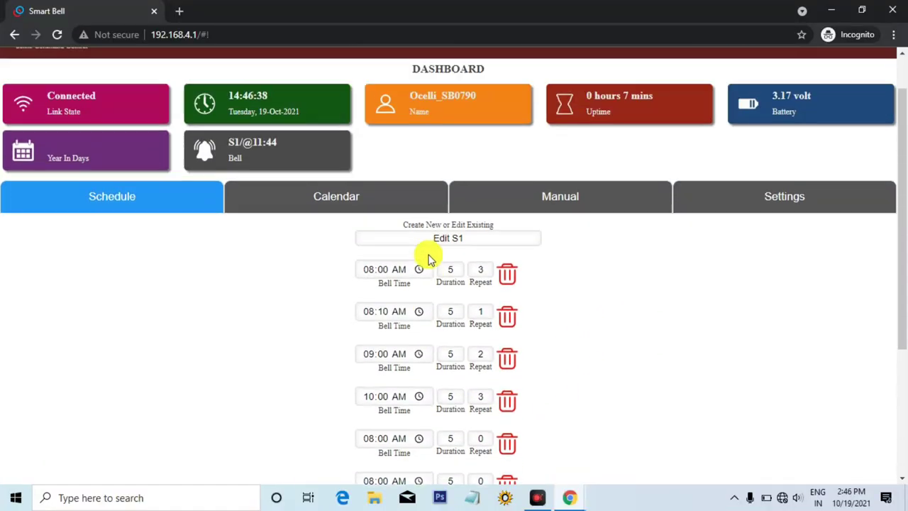
scroll(425, 321, "down", 3)
scroll(425, 220, "up", 3)
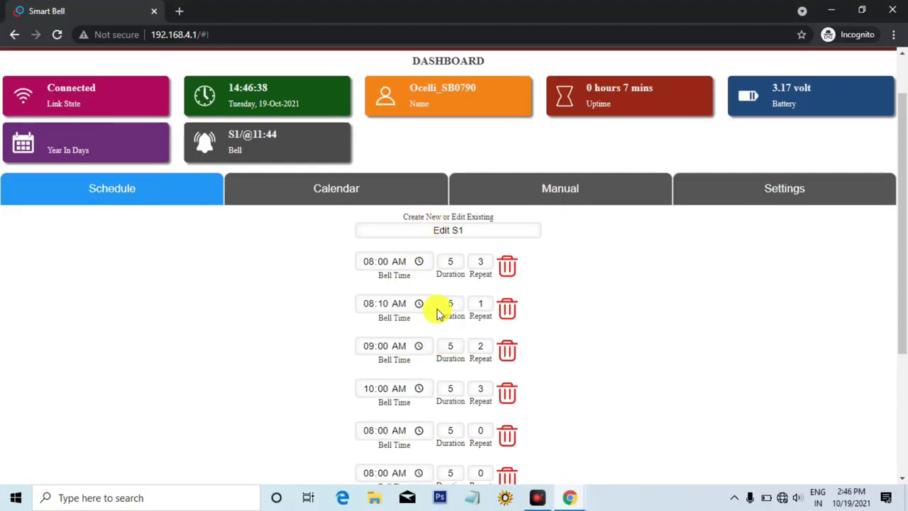
- In the academic calendar, assign schedule S1 to Monday through Saturday and mark Sunday as a holiday
left_click(314, 200)
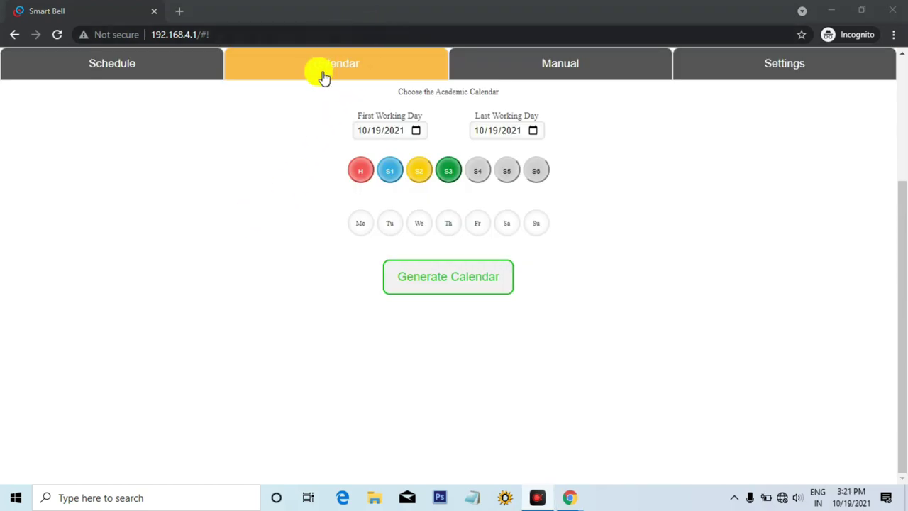
left_click(388, 178)
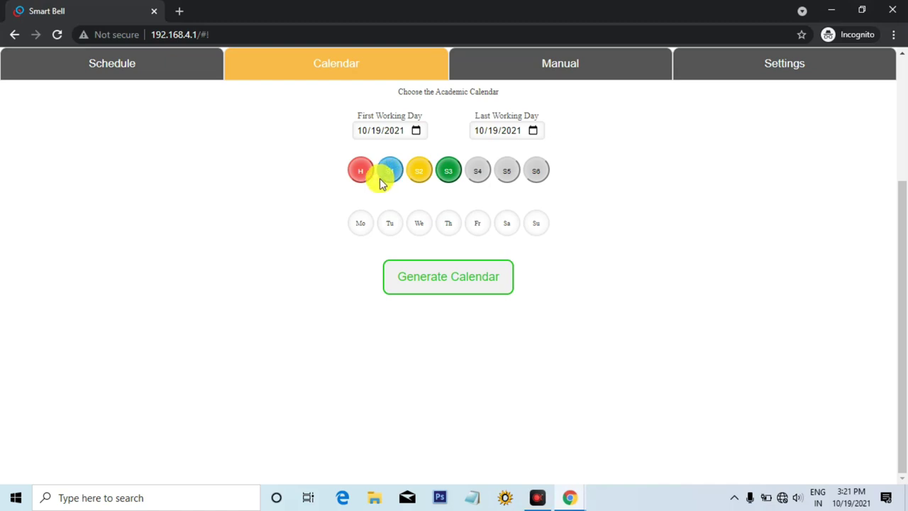
left_click(362, 234)
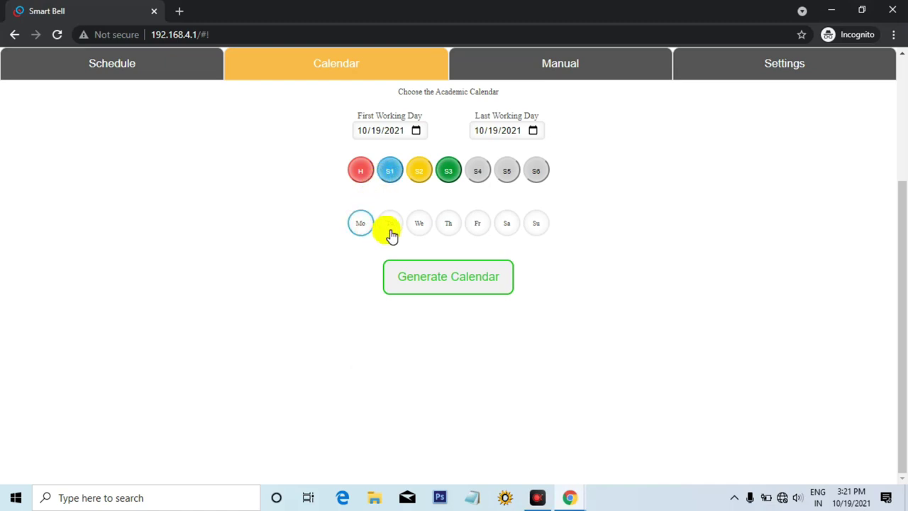
left_click(451, 234)
left_click(479, 234)
left_click(504, 232)
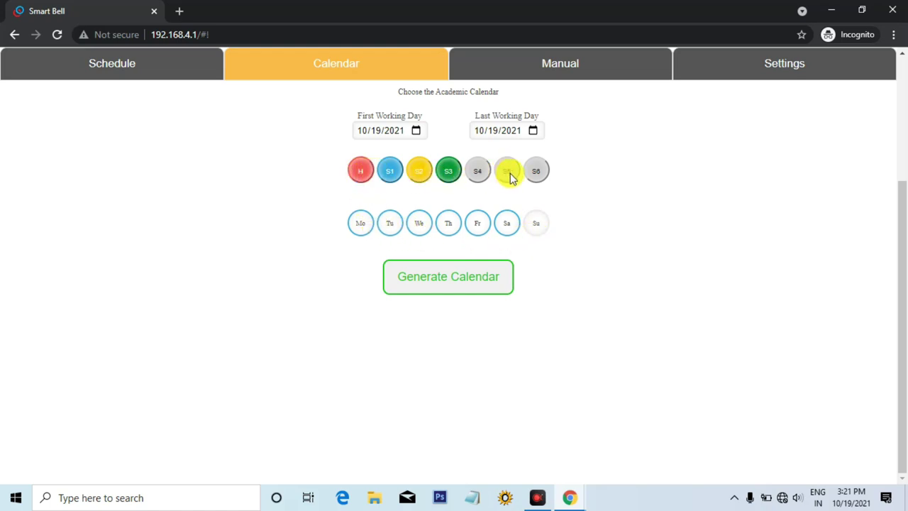
left_click(542, 227)
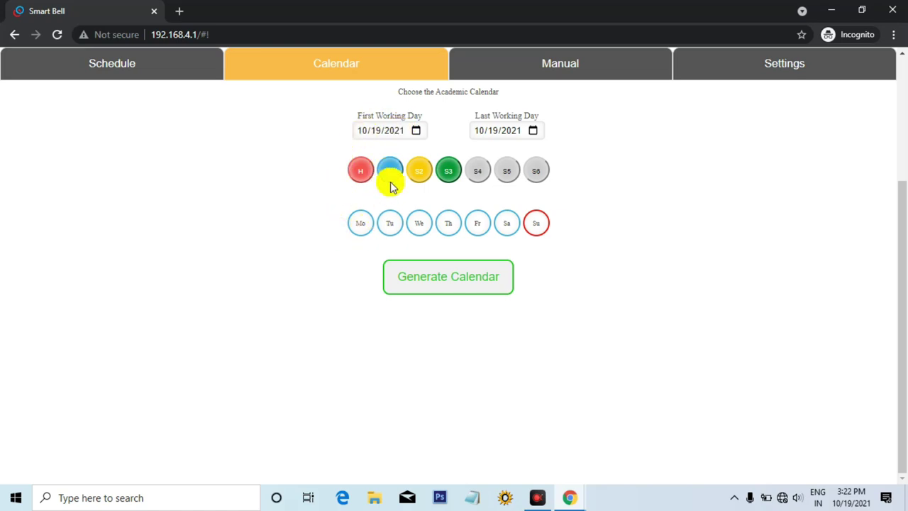
- Set the academic calendar's first working day to 06/05/2021
left_click(416, 131)
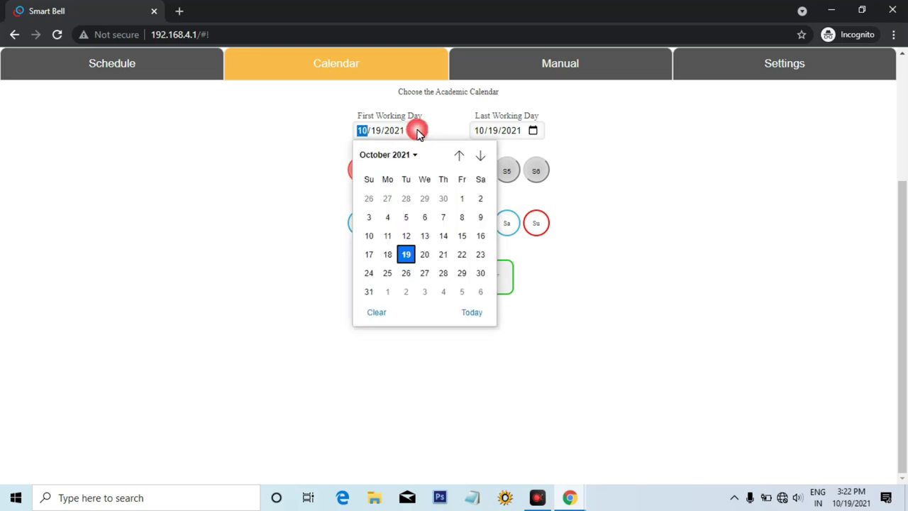
left_click(405, 155)
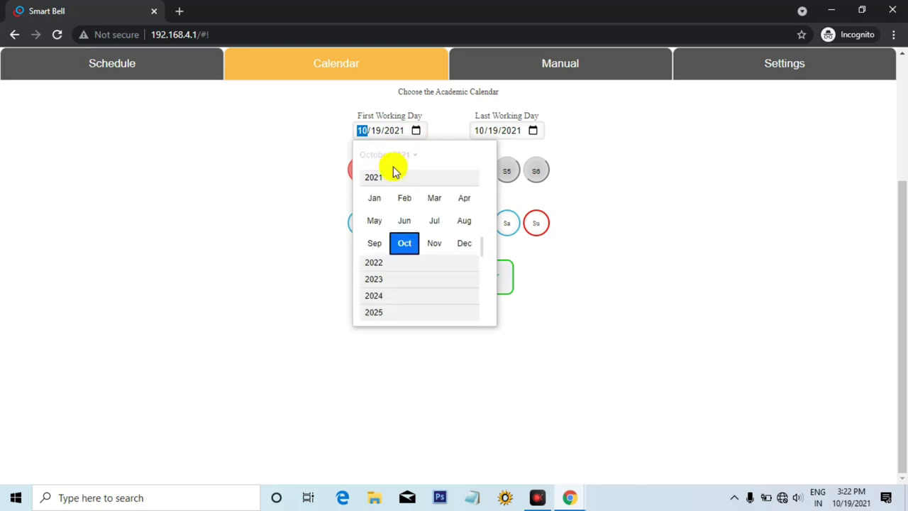
left_click(405, 225)
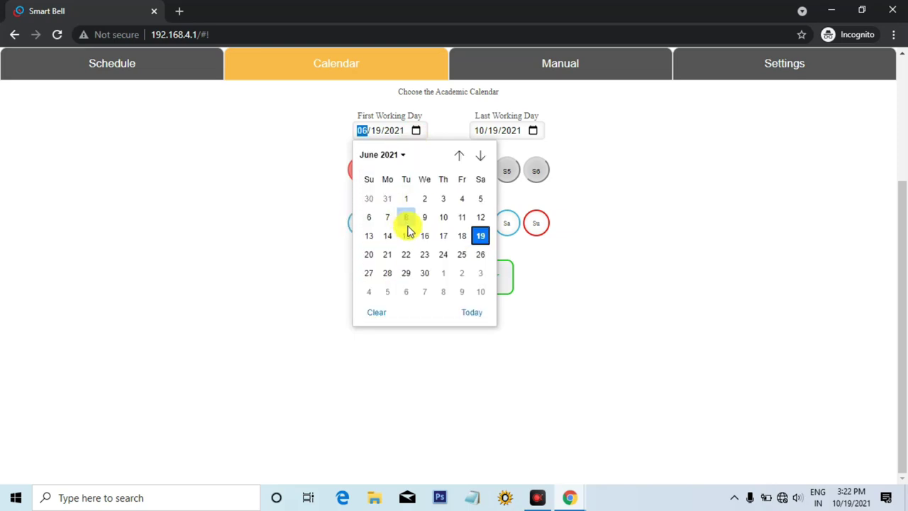
left_click(475, 203)
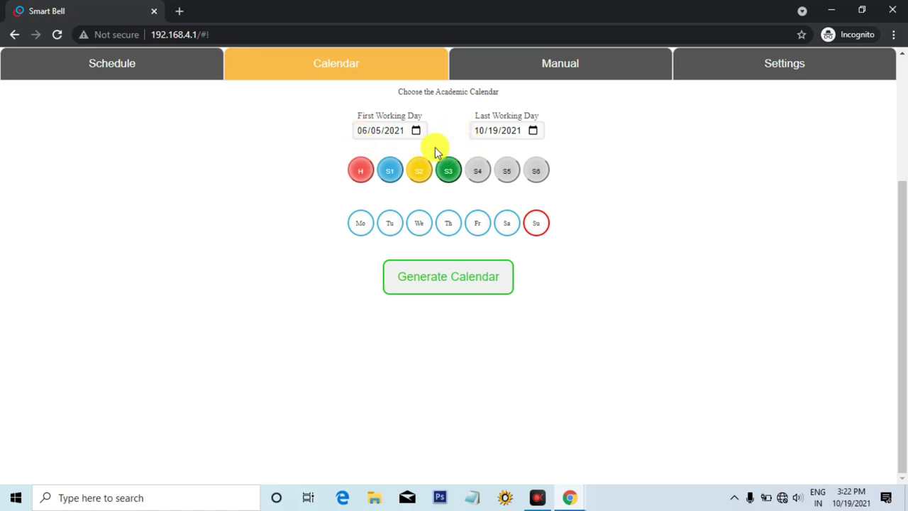
- Set the academic calendar's last working day to 03/30/2021
left_click(534, 130)
left_click(509, 155)
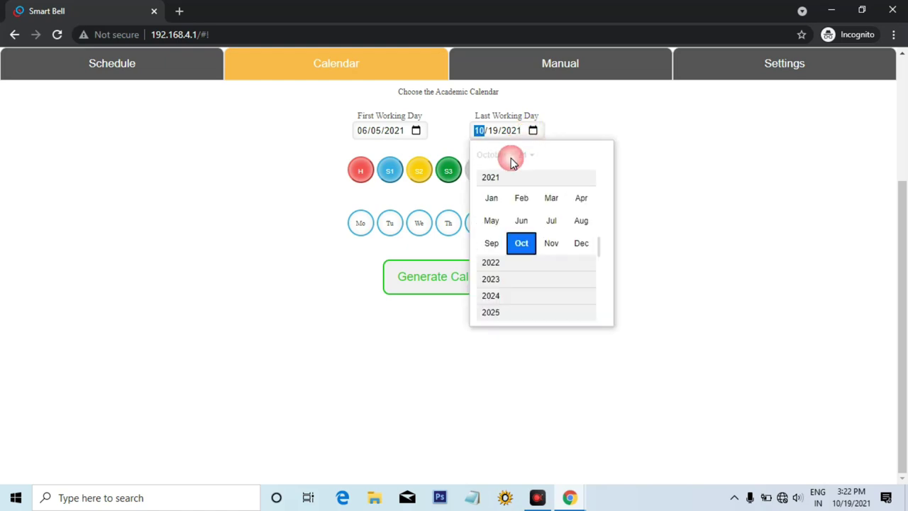
left_click(551, 198)
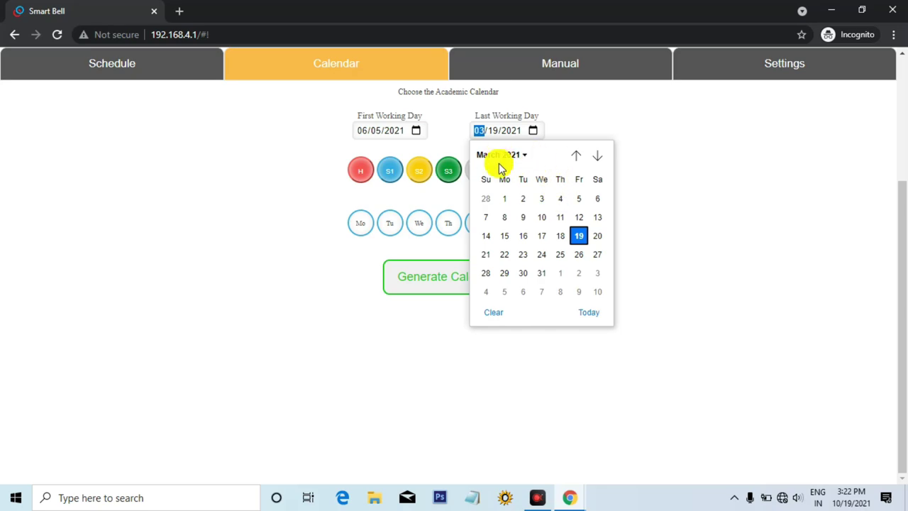
left_click(520, 281)
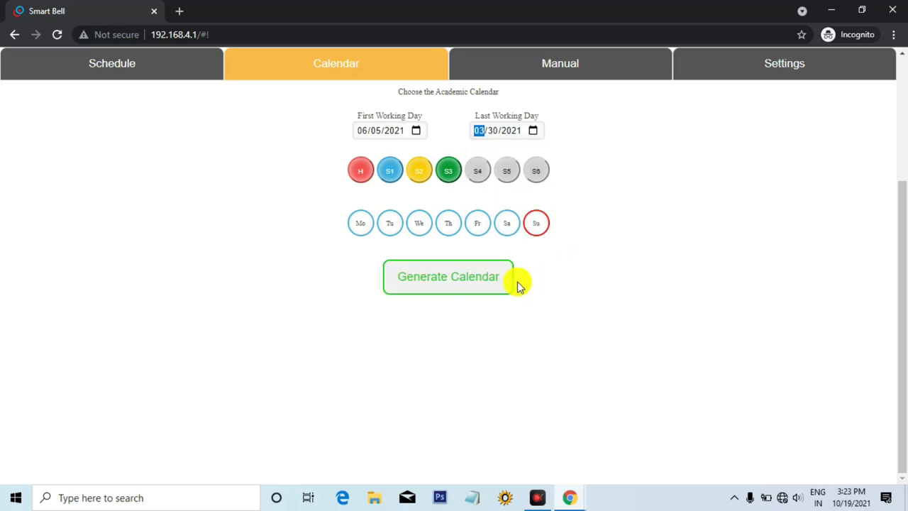
left_click(551, 257)
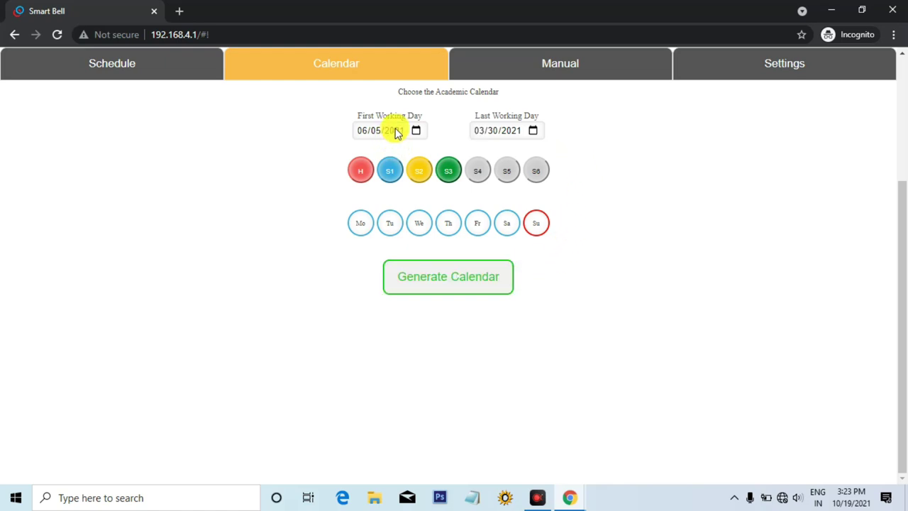
- Generate the academic calendar and go through its months from June 2021 to January 2022
left_click(451, 290)
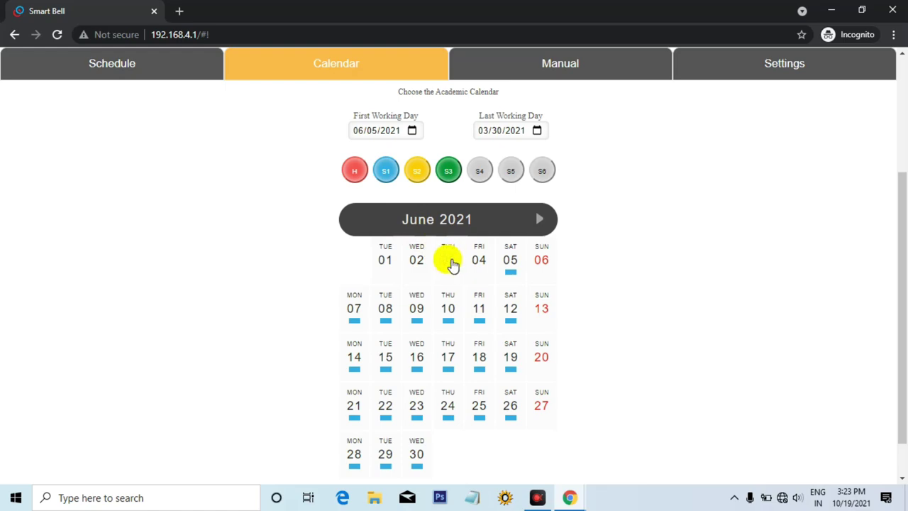
left_click(515, 266)
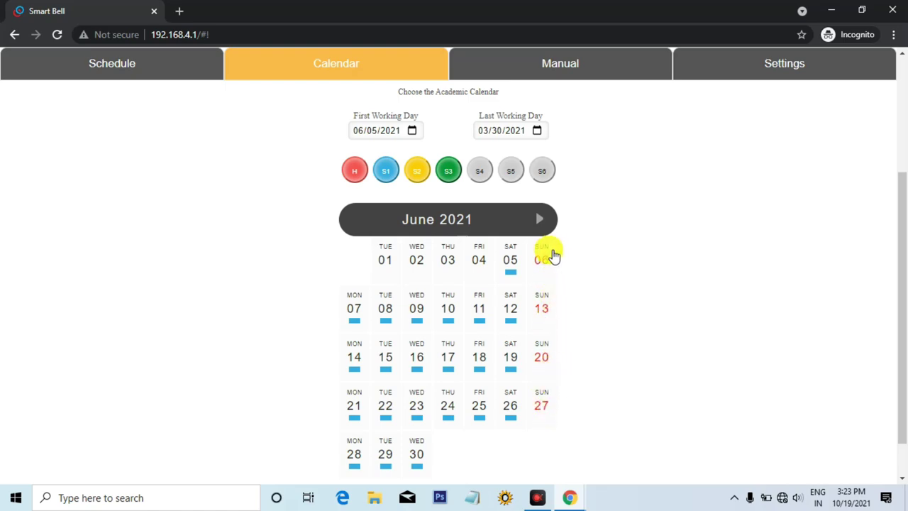
left_click(541, 219)
left_click(542, 222)
left_click(543, 222)
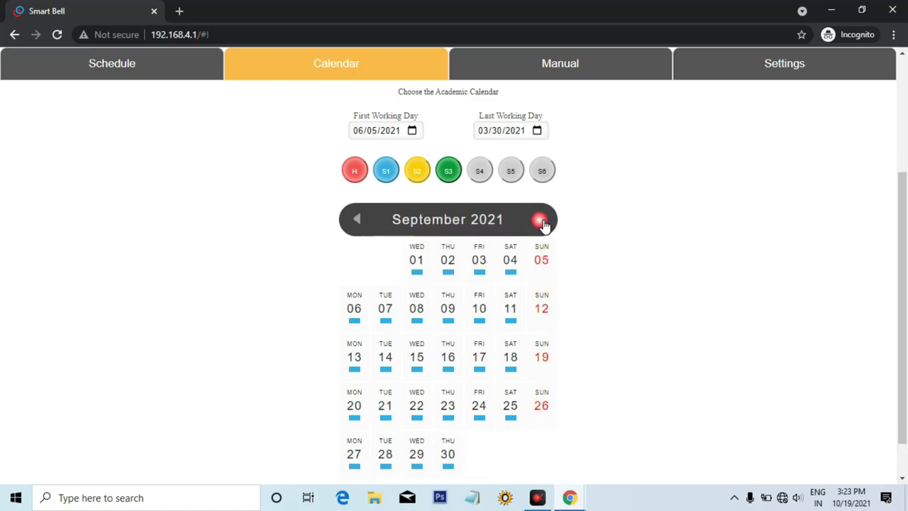
left_click(542, 222)
left_click(543, 222)
left_click(545, 223)
left_click(544, 222)
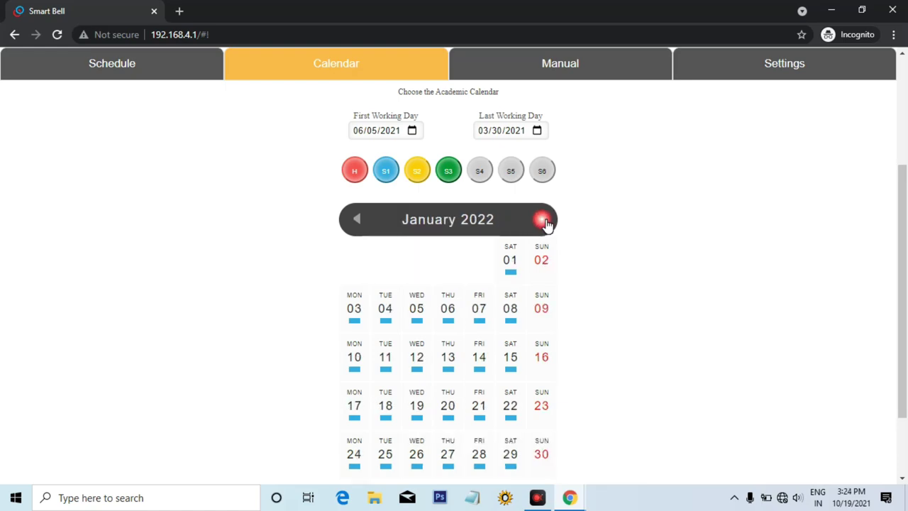
- Go back through the generated academic calendar month by month to June 2021, checking the assigned days
left_click(544, 222)
left_click(544, 222)
left_click(358, 220)
left_click(359, 220)
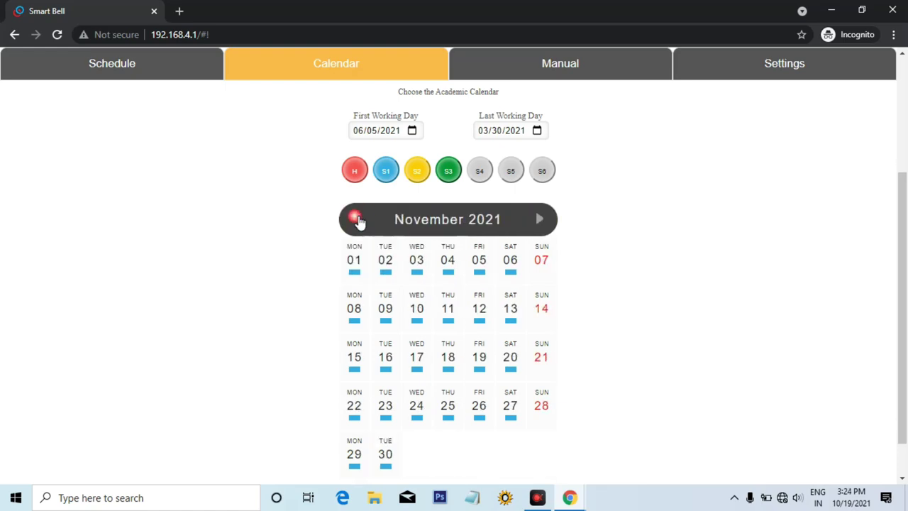
left_click(358, 218)
left_click(358, 218)
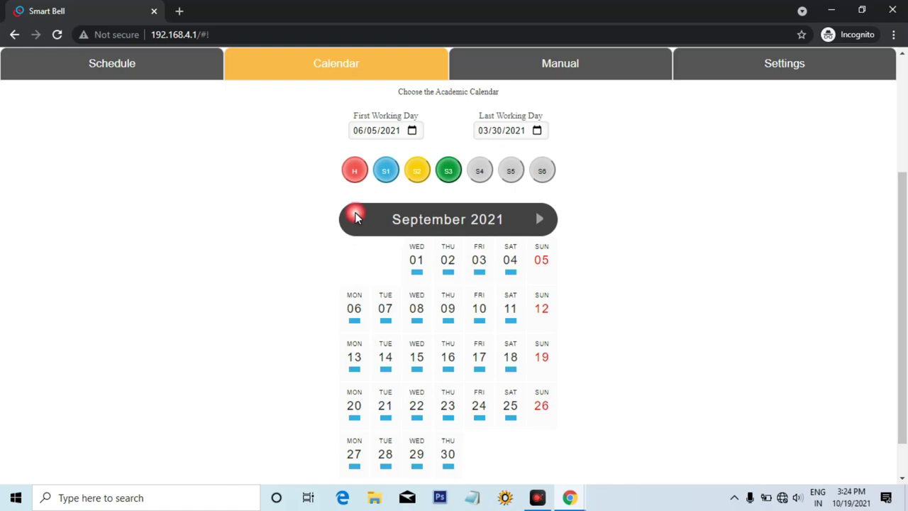
left_click(360, 221)
left_click(361, 221)
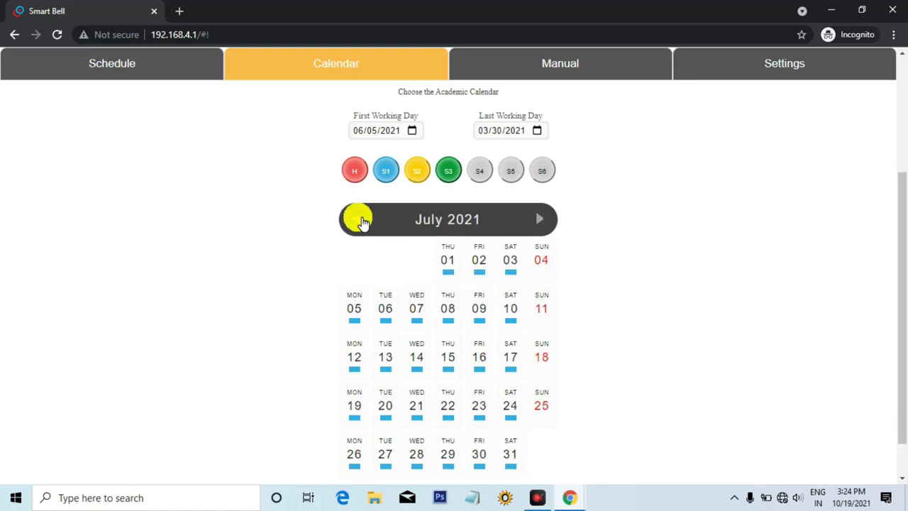
left_click(360, 221)
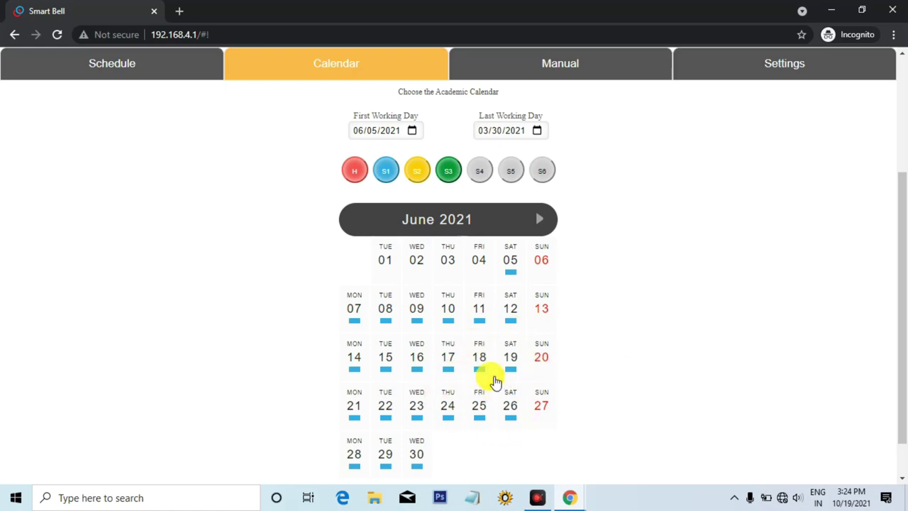
- Mark Thursday, June 17, 2021 as a holiday in the academic calendar
left_click(356, 176)
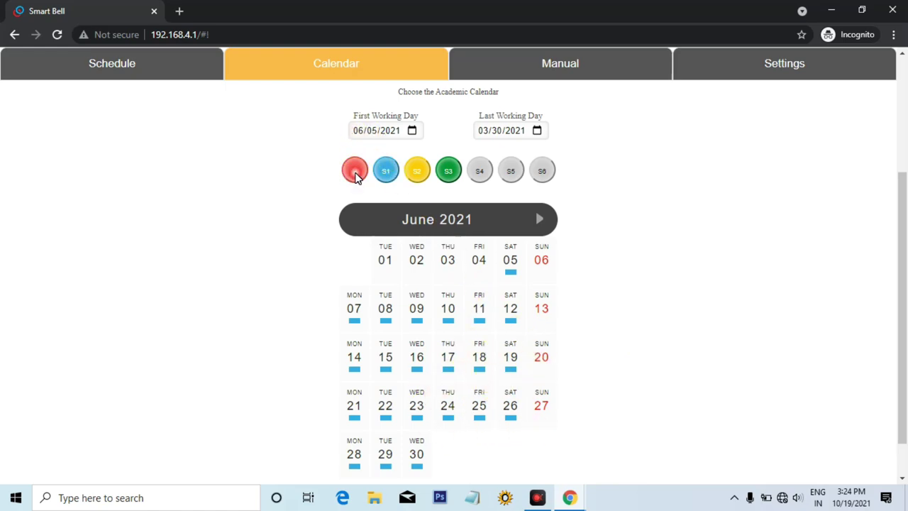
left_click(353, 175)
left_click(458, 368)
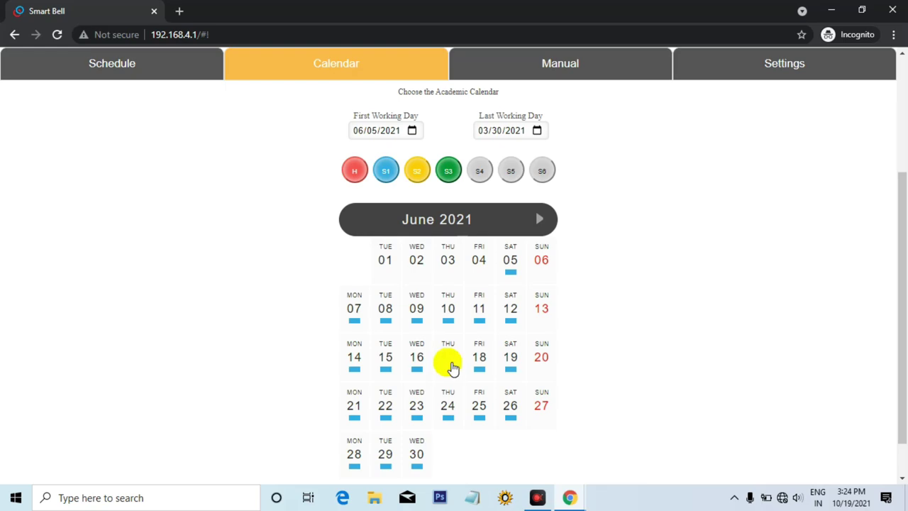
left_click(453, 369)
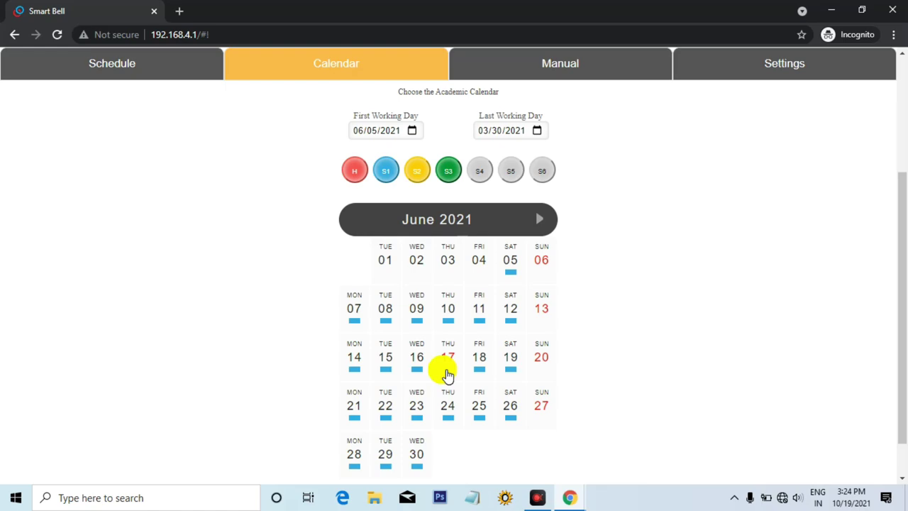
- Mark July 19 and October 2, 2021 as holidays in the academic calendar
left_click(539, 221)
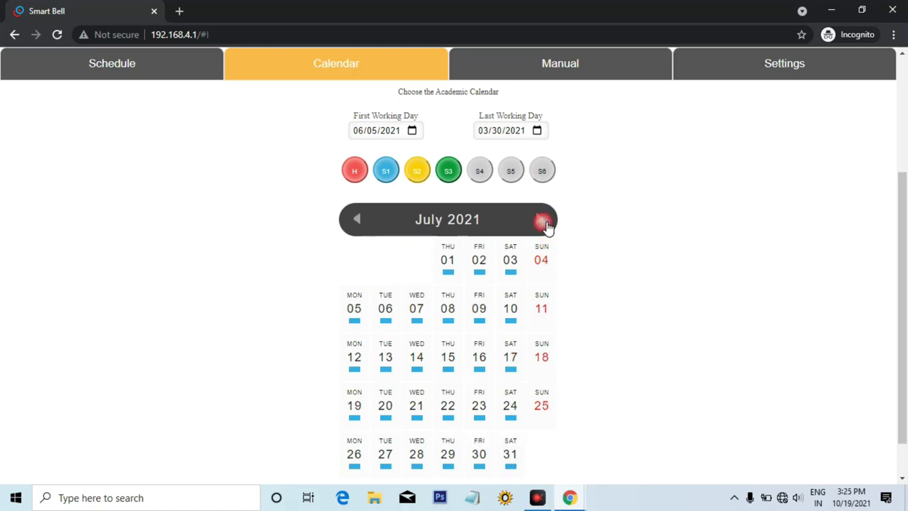
left_click(358, 408)
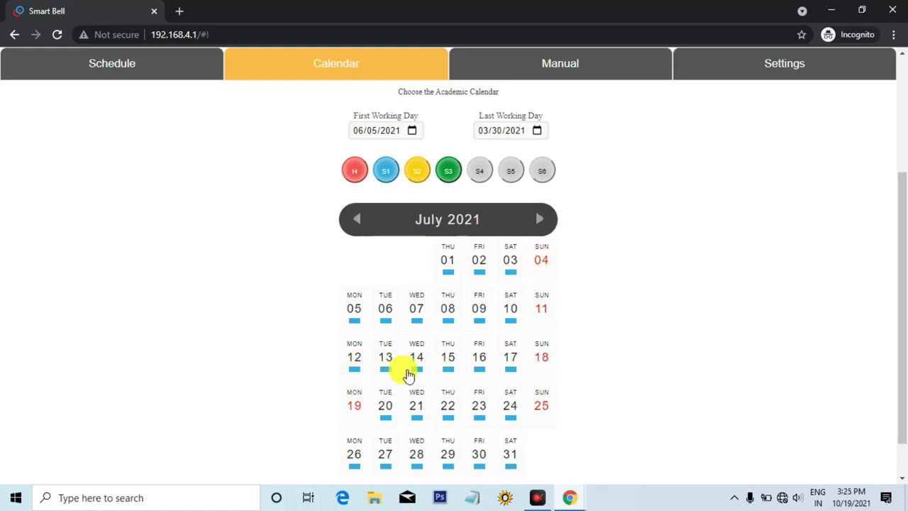
left_click(541, 223)
left_click(540, 223)
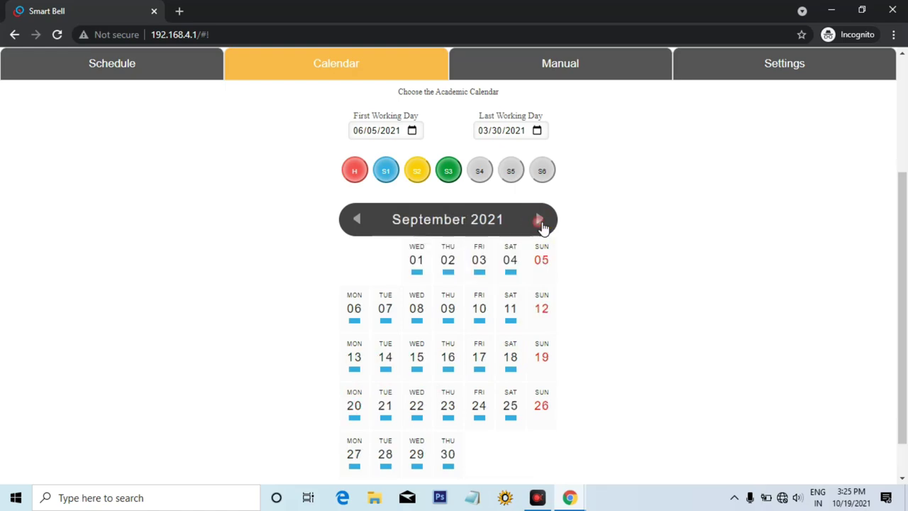
left_click(540, 224)
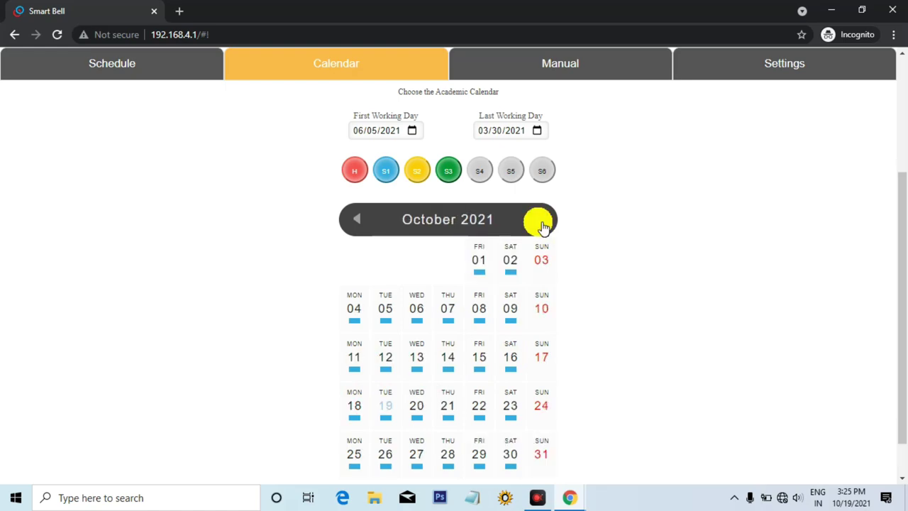
left_click(509, 267)
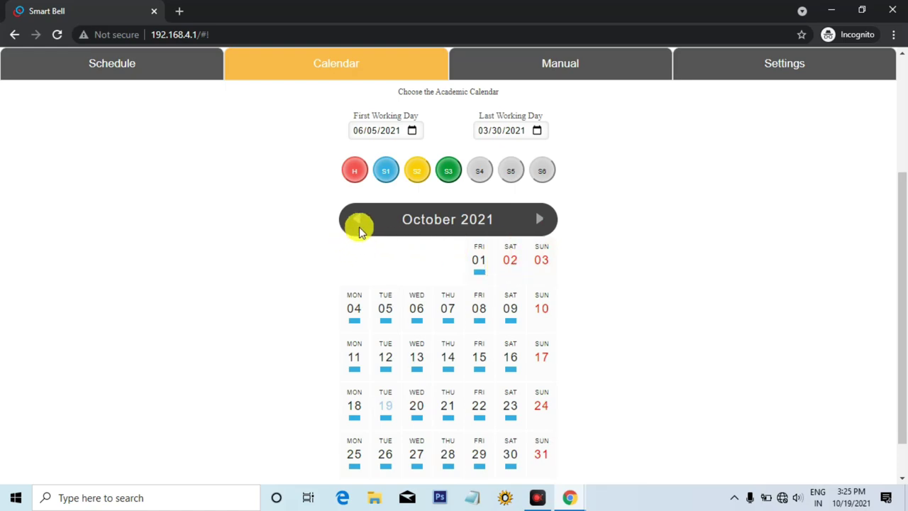
- Mark November 9, 2021 as a holiday and save the academic calendar
left_click(358, 222)
left_click(360, 223)
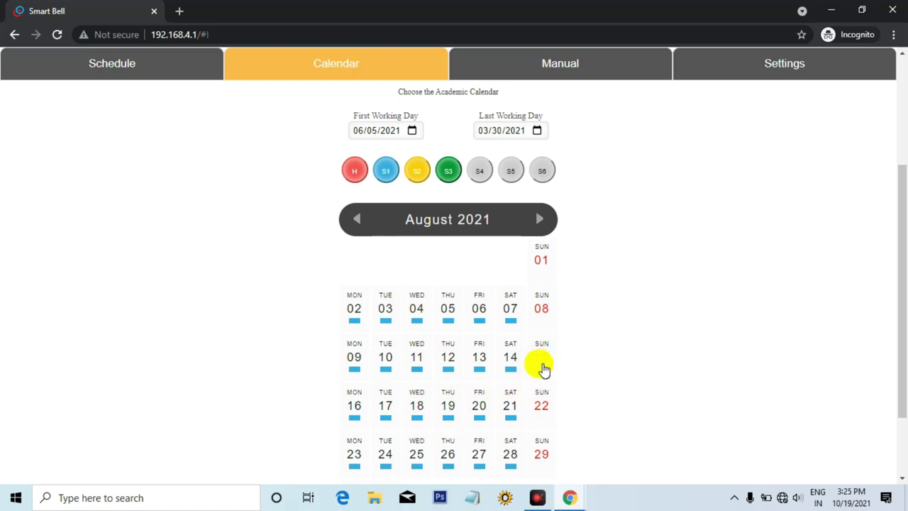
left_click(539, 221)
left_click(541, 223)
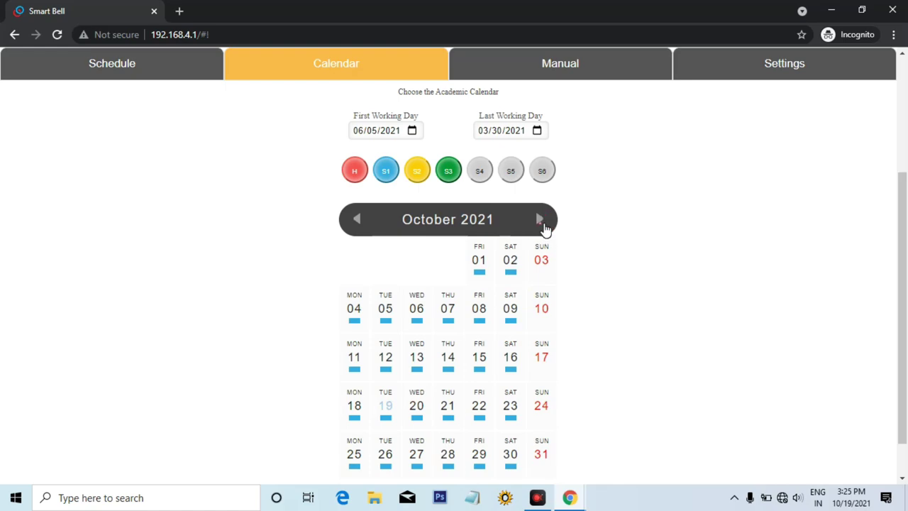
left_click(541, 225)
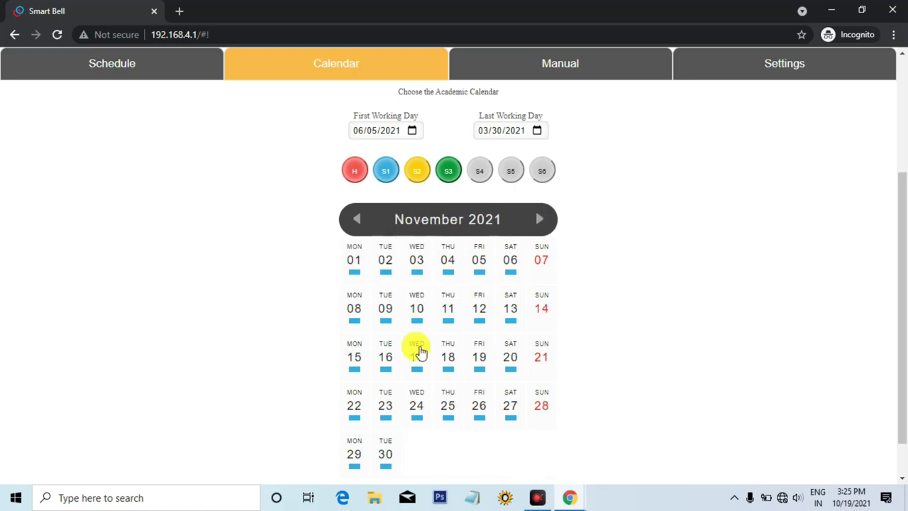
left_click(394, 312)
scroll(430, 354, "down", 1)
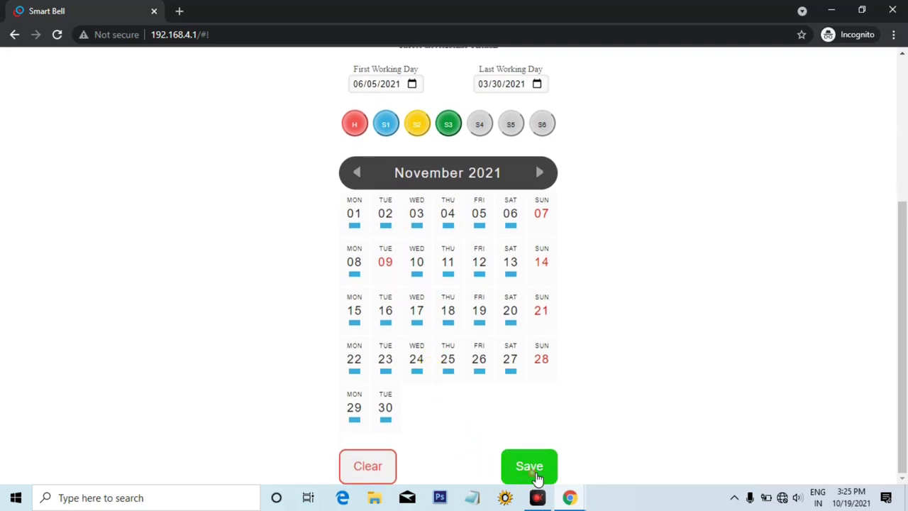
left_click(538, 468)
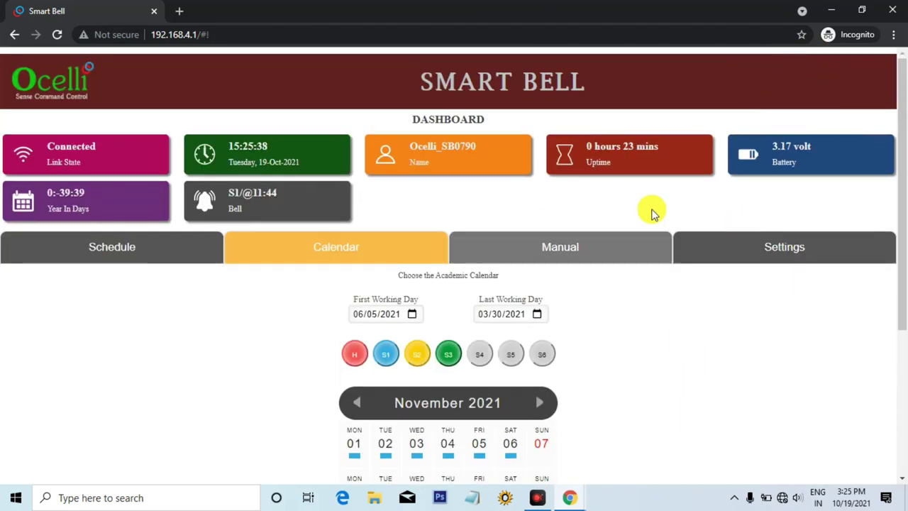
- Open bell schedule S2 for editing and set its first bell time to 10:10 AM
scroll(649, 369, "down", 3)
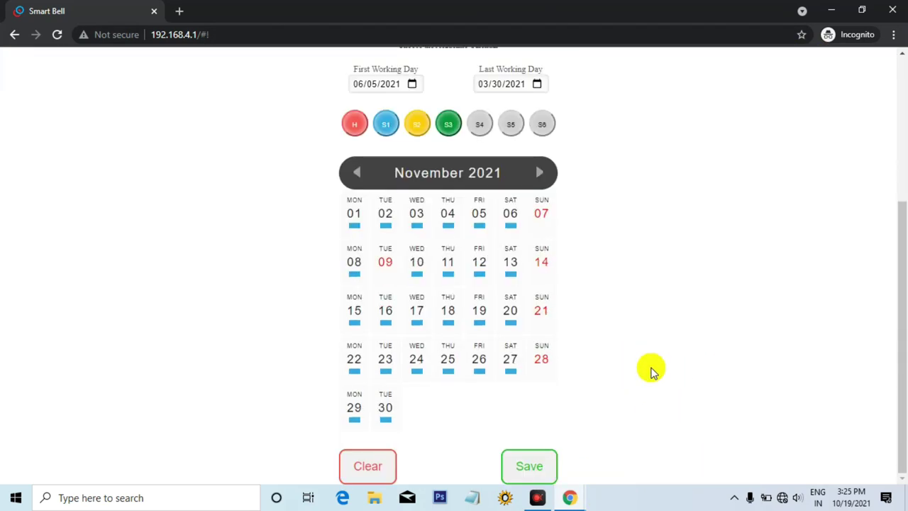
scroll(658, 389, "up", 1)
scroll(656, 387, "up", 2)
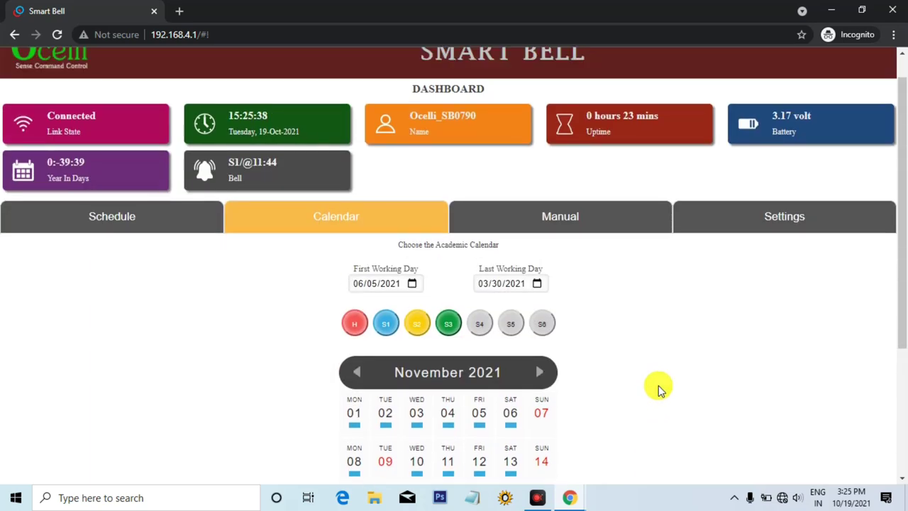
left_click(170, 225)
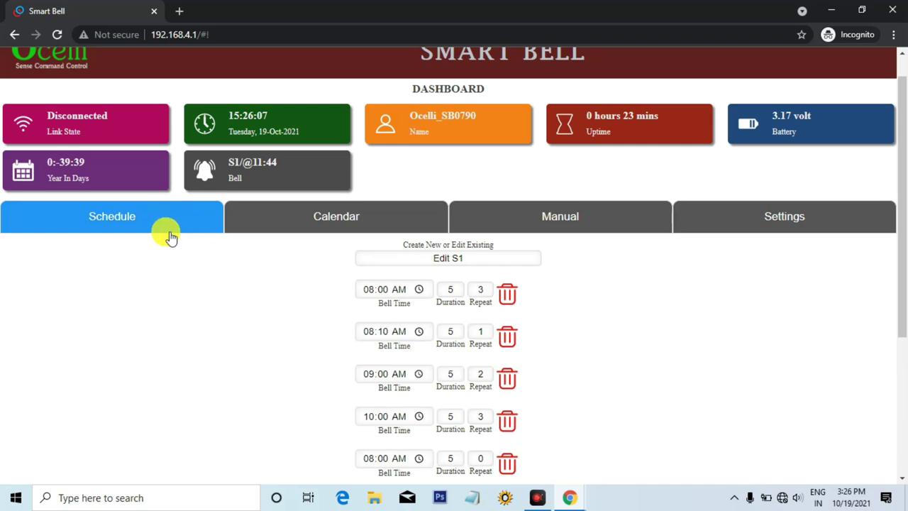
left_click(440, 264)
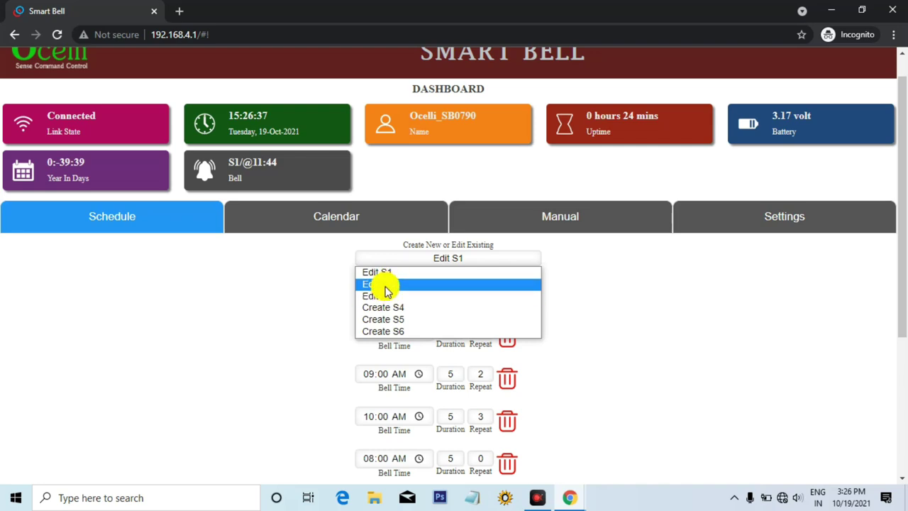
left_click(385, 286)
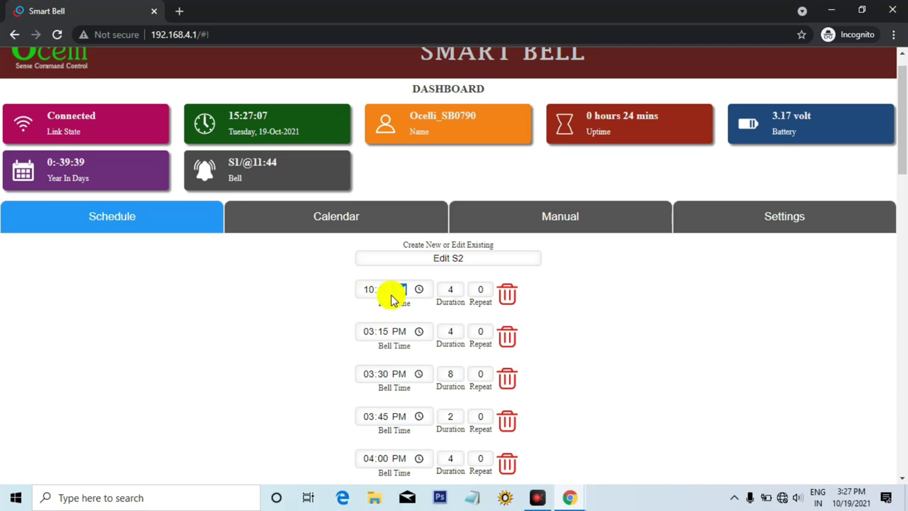
left_click(300, 324)
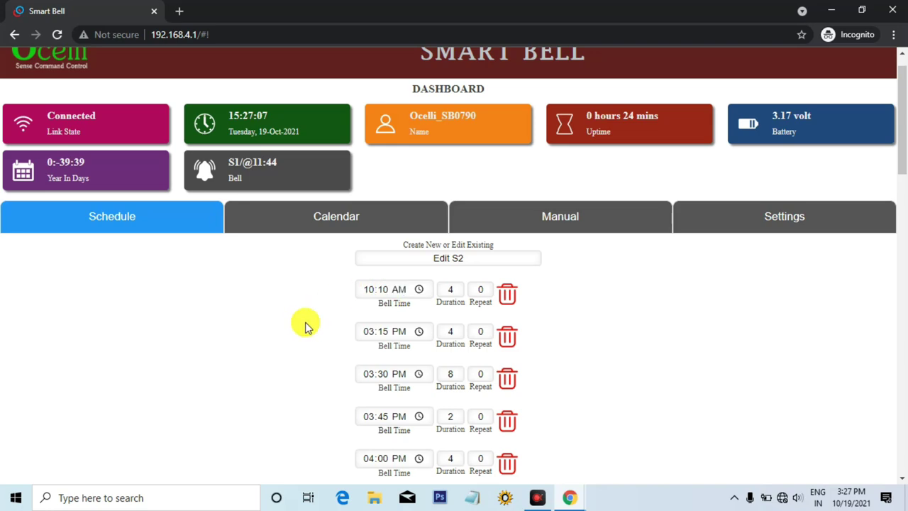
- Set the first S2 bell's duration to 5 and its repeat count to 2
left_click(453, 292)
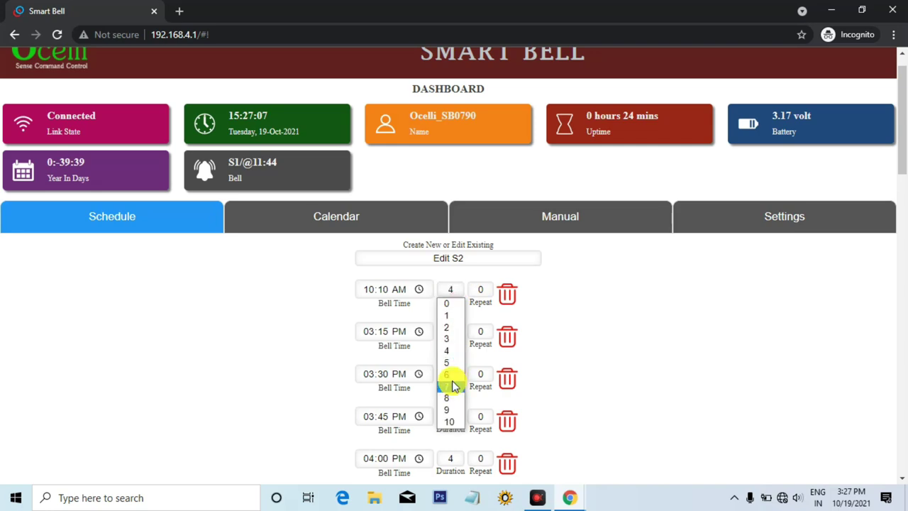
left_click(446, 363)
left_click(479, 292)
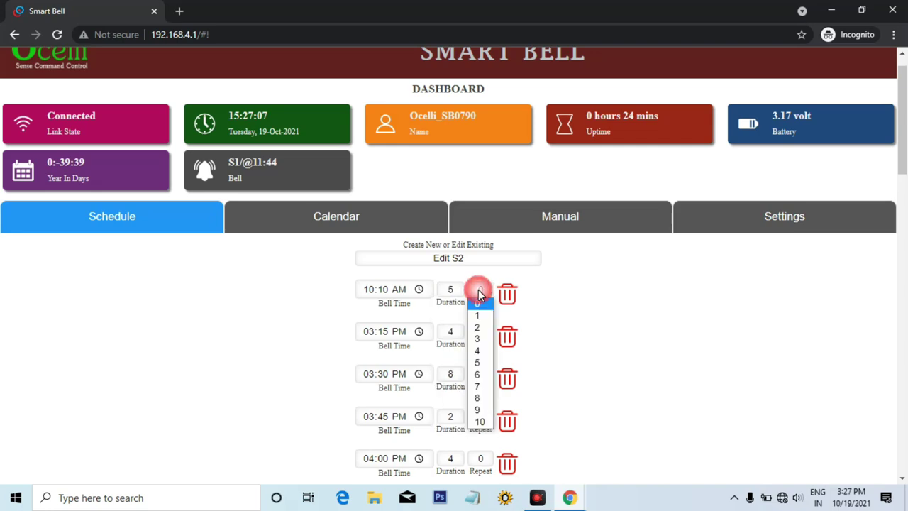
left_click(481, 328)
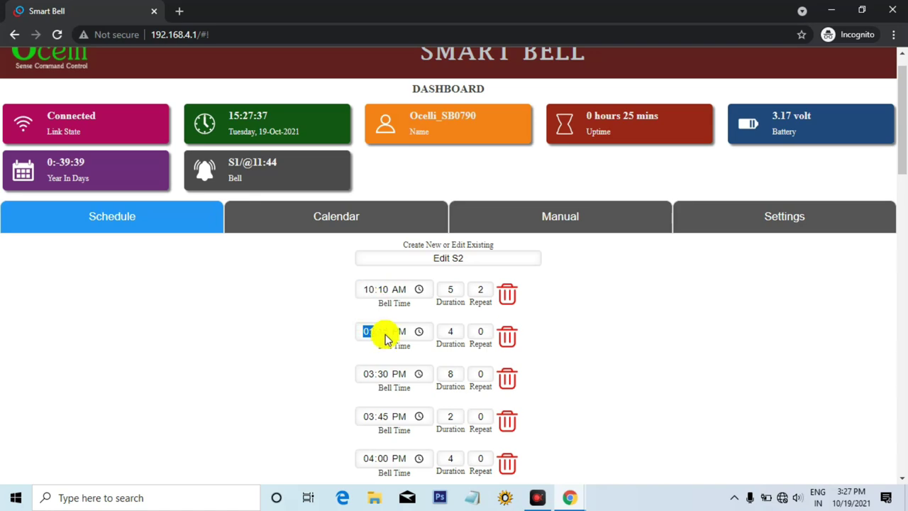
- Set the second S2 bell to 01:10 PM with duration 3 and choose its repeat count
type("01")
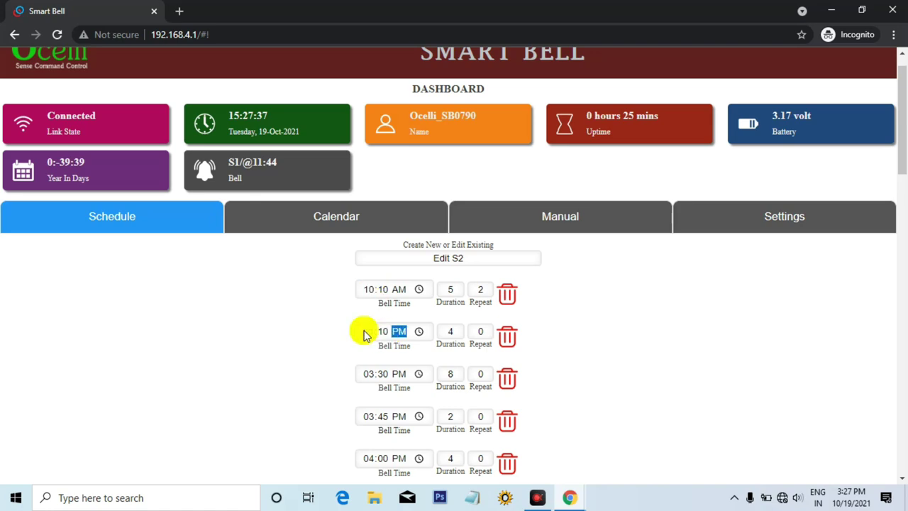
left_click(404, 344)
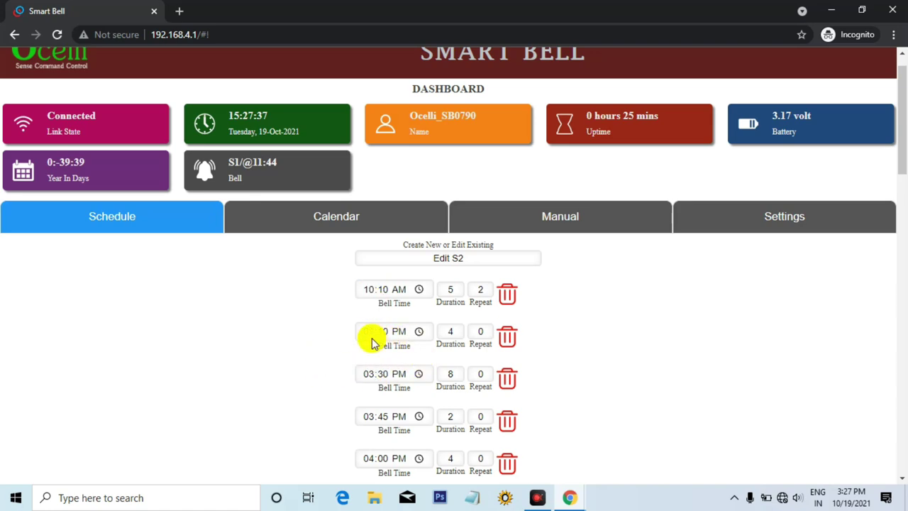
left_click(460, 341)
left_click(462, 364)
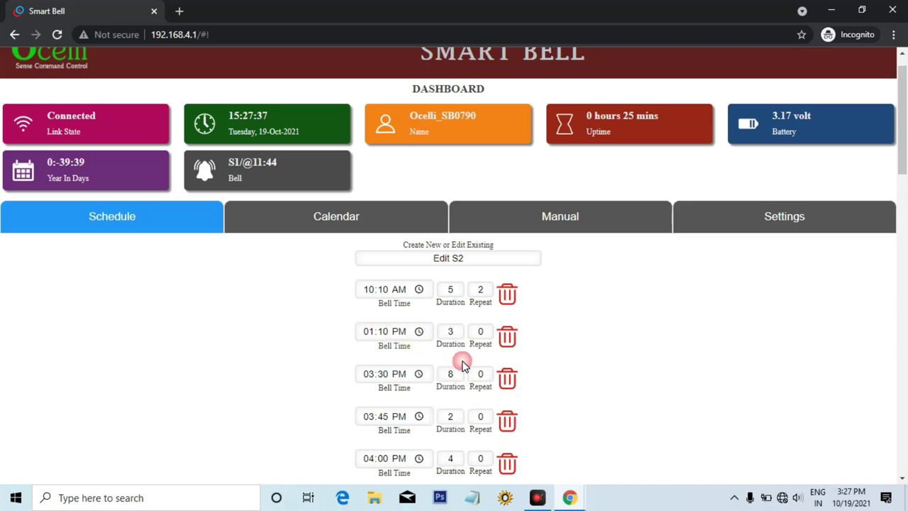
left_click(475, 338)
left_click(477, 381)
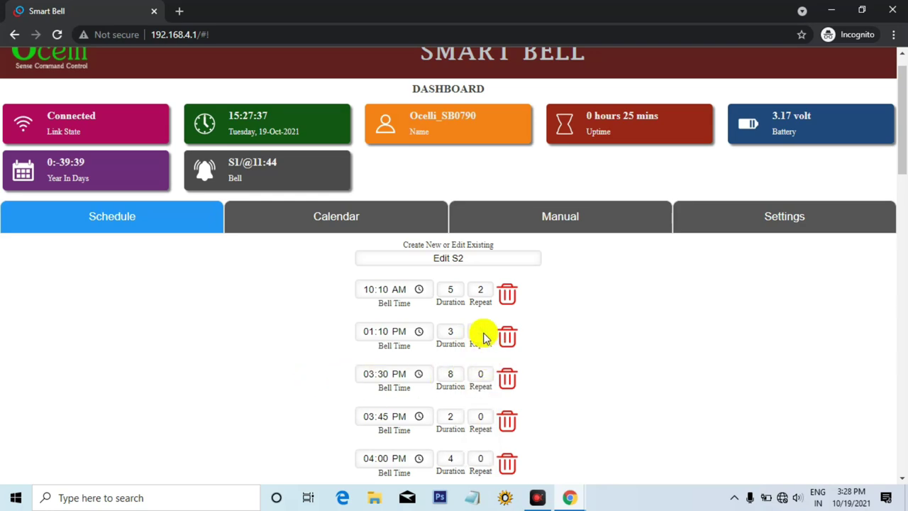
- Delete the S2 bells from 03:30 PM through 04:30 PM and save the schedule
scroll(427, 358, "down", 5)
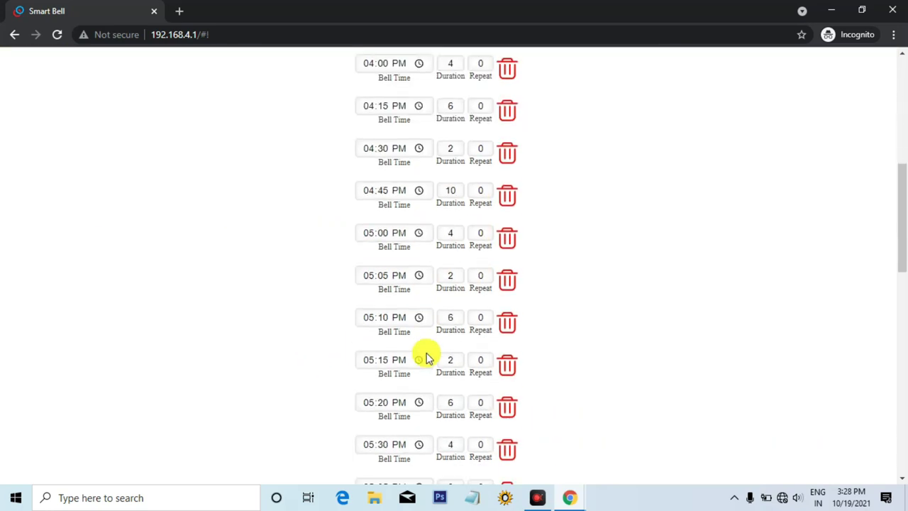
scroll(428, 358, "up", 6)
scroll(426, 361, "down", 4)
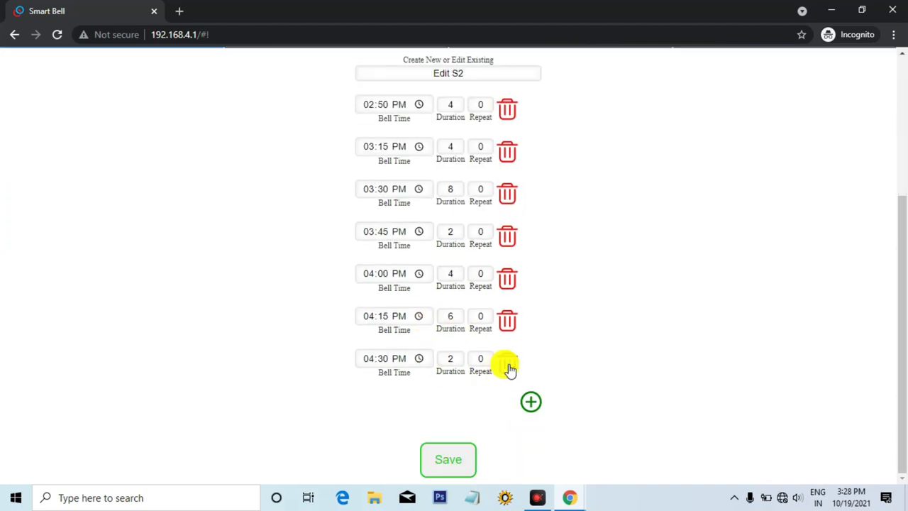
left_click(506, 361)
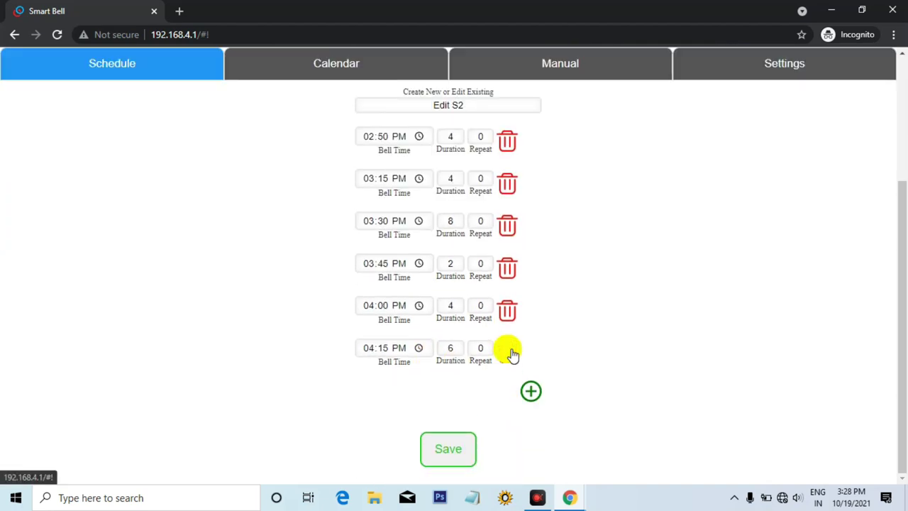
left_click(512, 360)
left_click(509, 222)
left_click(509, 221)
left_click(509, 221)
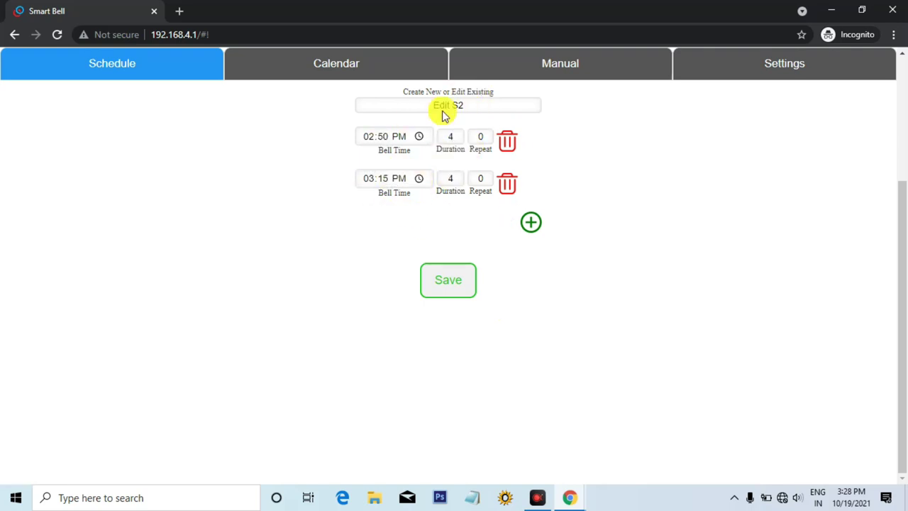
left_click(454, 287)
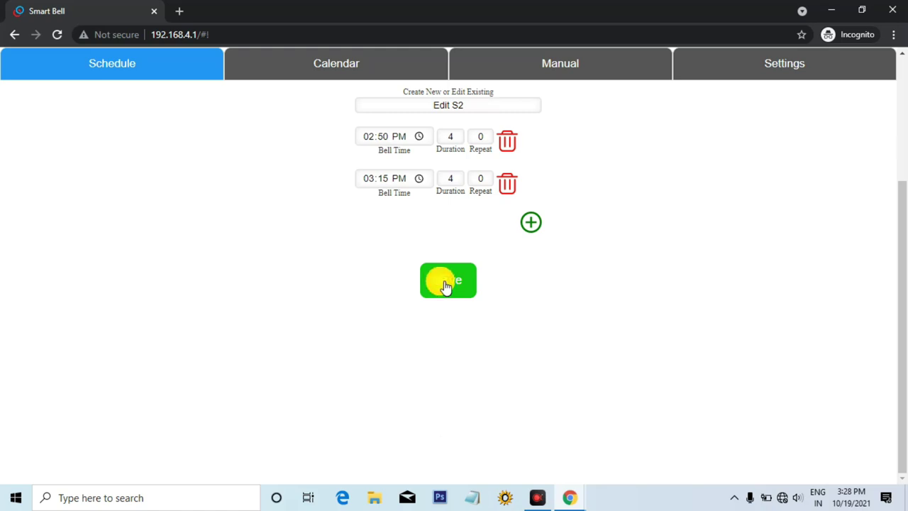
- Assign schedule S2 to September 7, 9, 11, 13 and 15, 2021 in the academic calendar and save the calendar
left_click(316, 76)
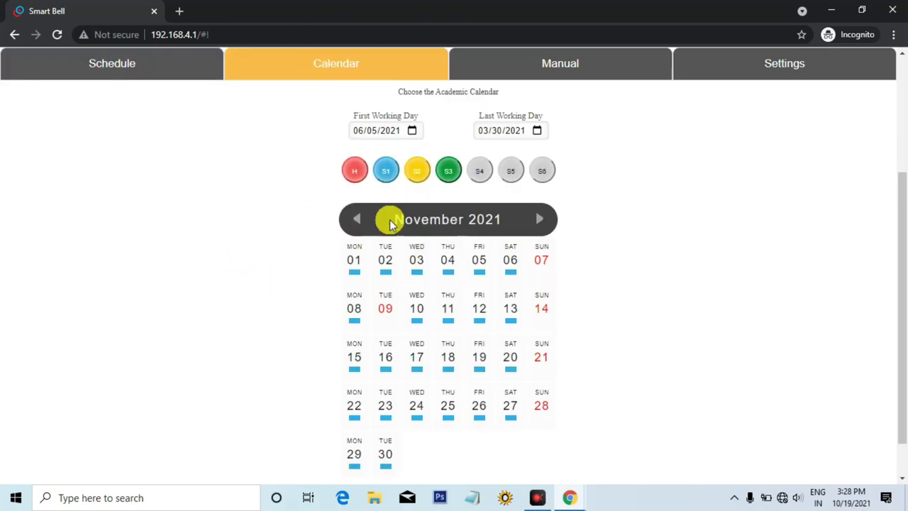
left_click(414, 173)
left_click(357, 219)
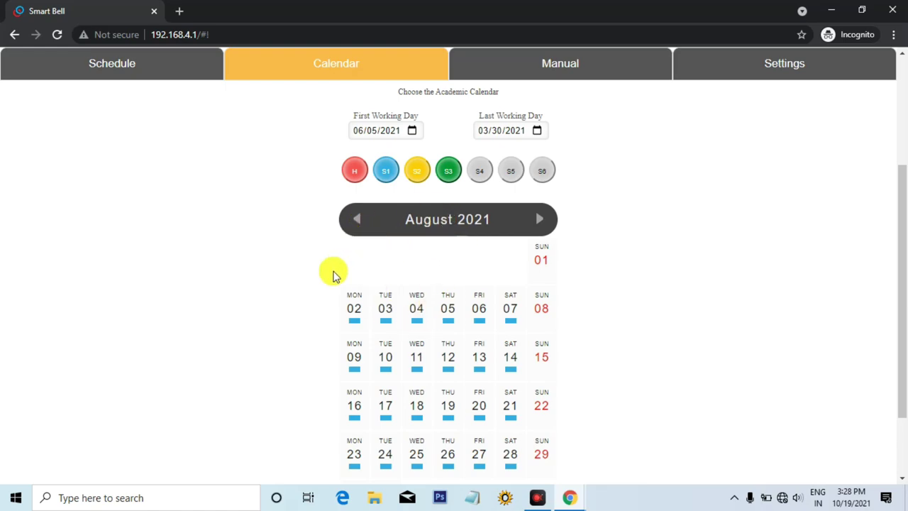
left_click(539, 220)
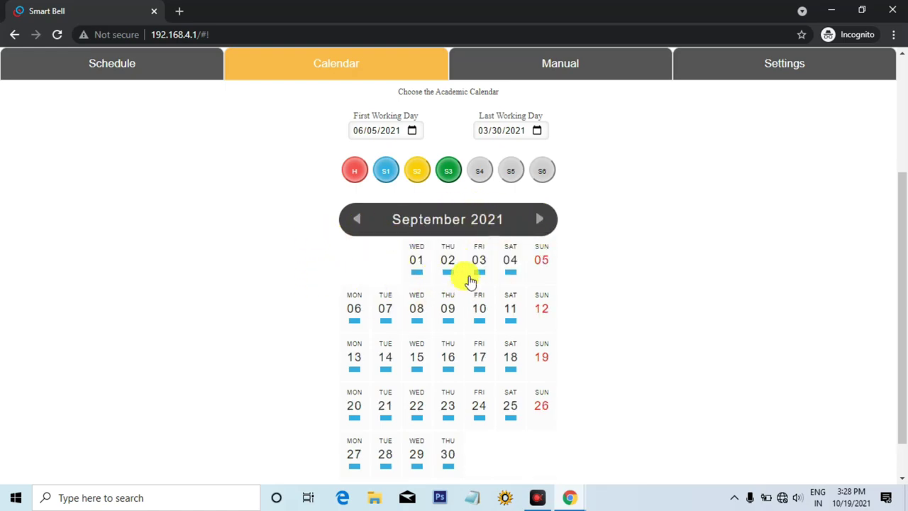
left_click(386, 321)
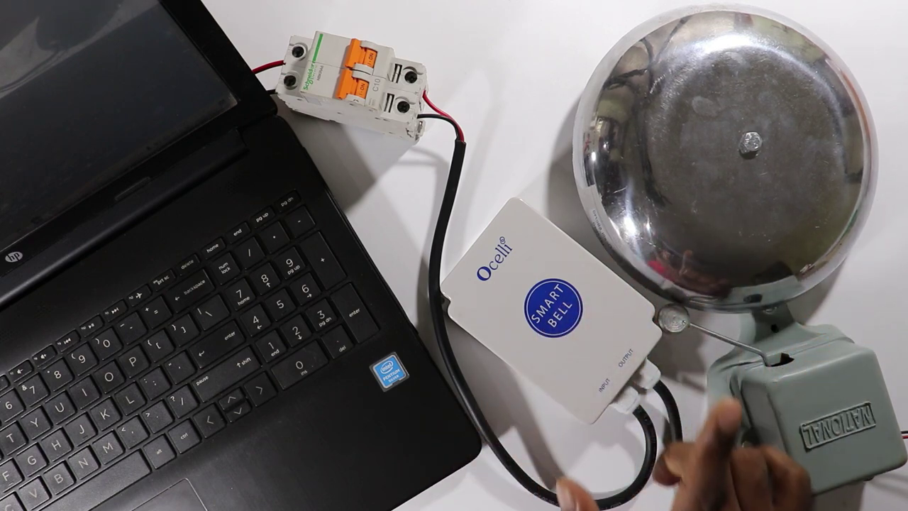
left_click(385, 306)
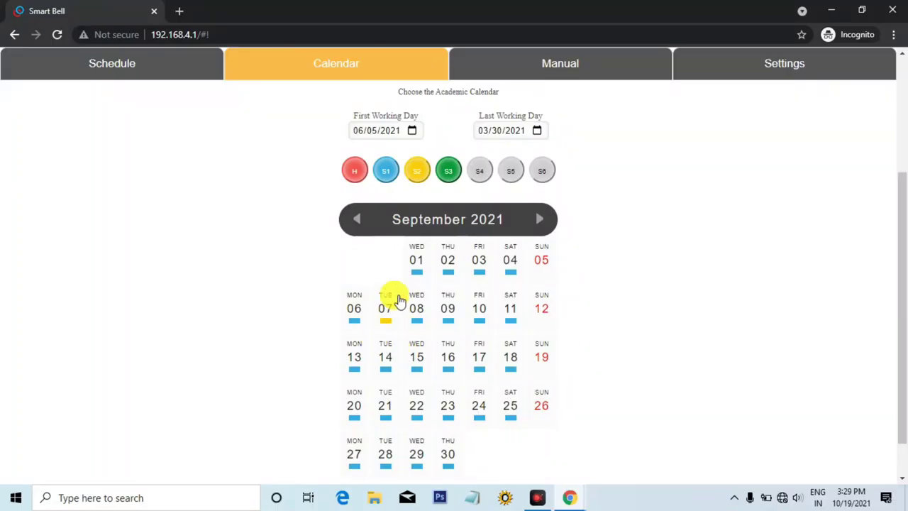
left_click(447, 310)
left_click(510, 312)
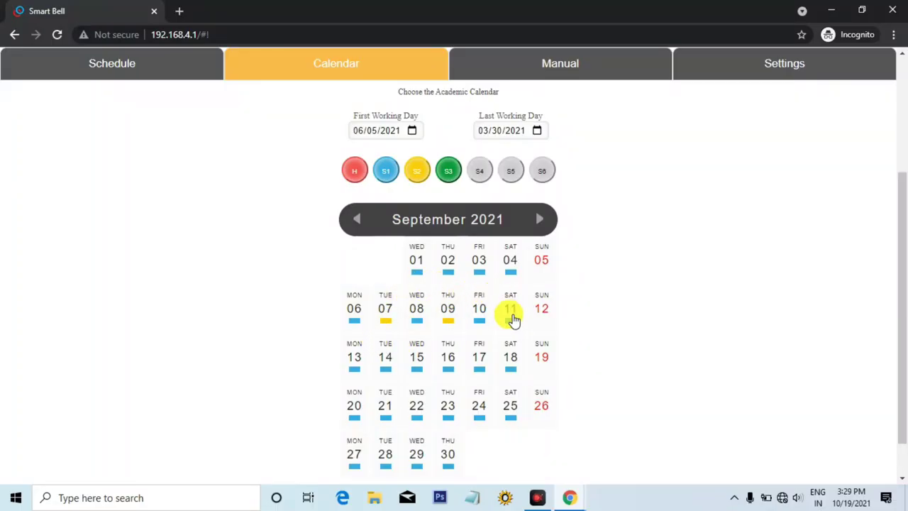
left_click(351, 360)
left_click(419, 362)
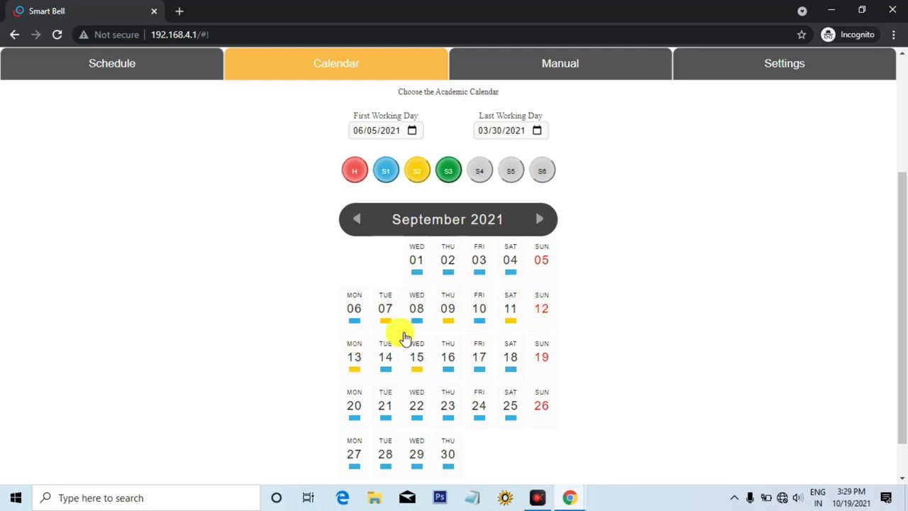
scroll(642, 309, "down", 1)
left_click(540, 470)
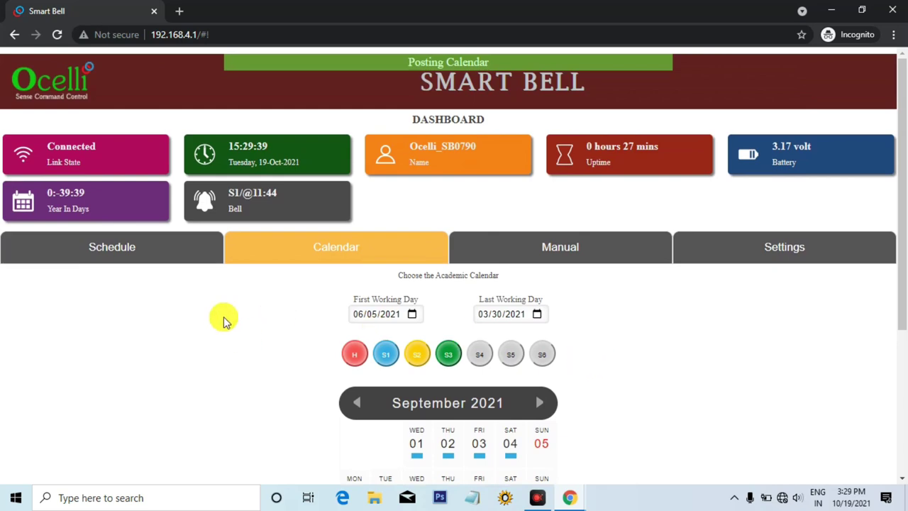
left_click(162, 246)
left_click(312, 256)
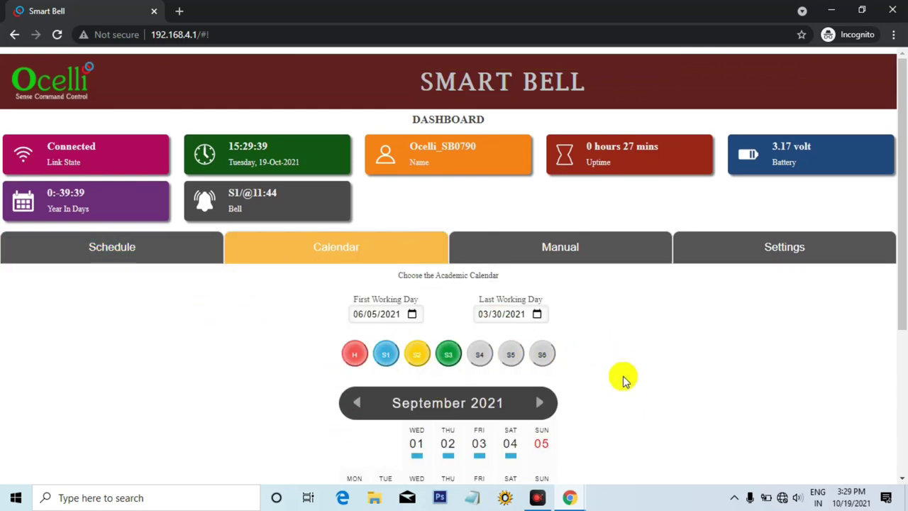
- Open the manual bell controls and set the pulse timer to 2 sec
scroll(623, 380, "down", 2)
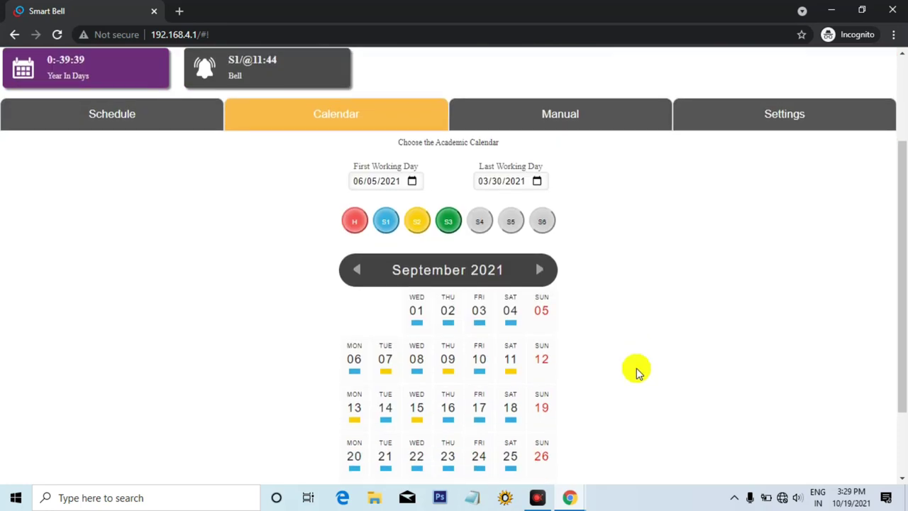
left_click(580, 124)
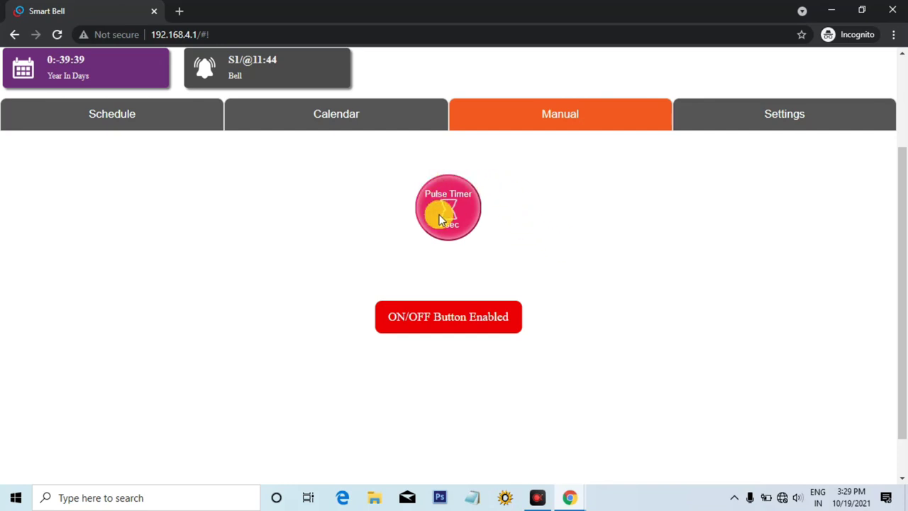
left_click(458, 205)
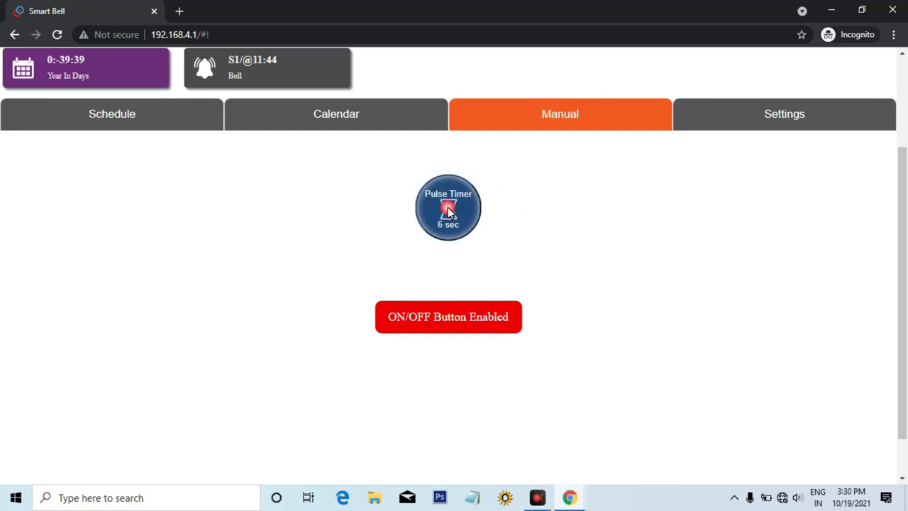
left_click(448, 211)
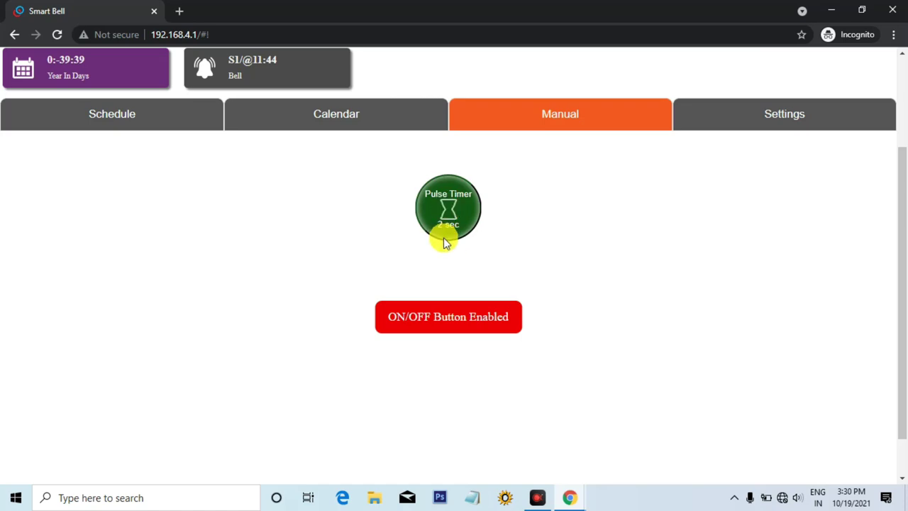